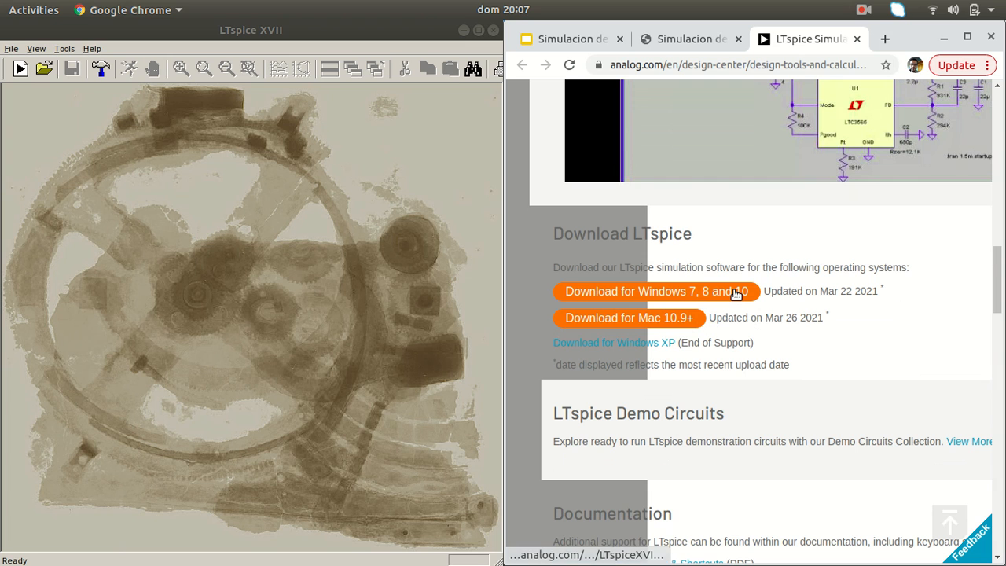
Open the Wine installation link from the slides, review the WineHQ Ubuntu package instructions, and close the WineHQ and LTspice download pages.
{"action": "left_click", "coordinate": [681, 41]}
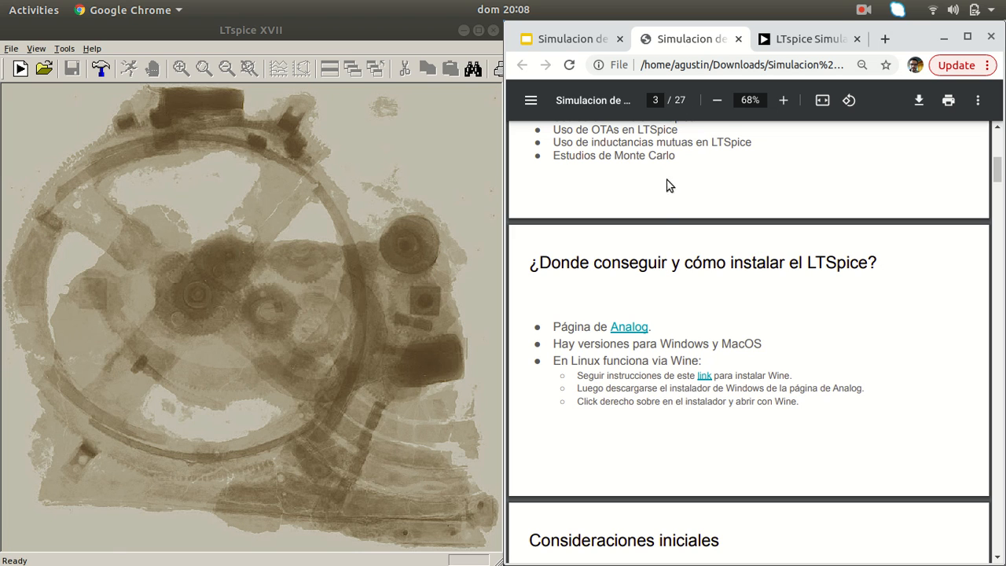
{"action": "left_click", "coordinate": [707, 379]}
{"action": "left_click", "coordinate": [798, 39]}
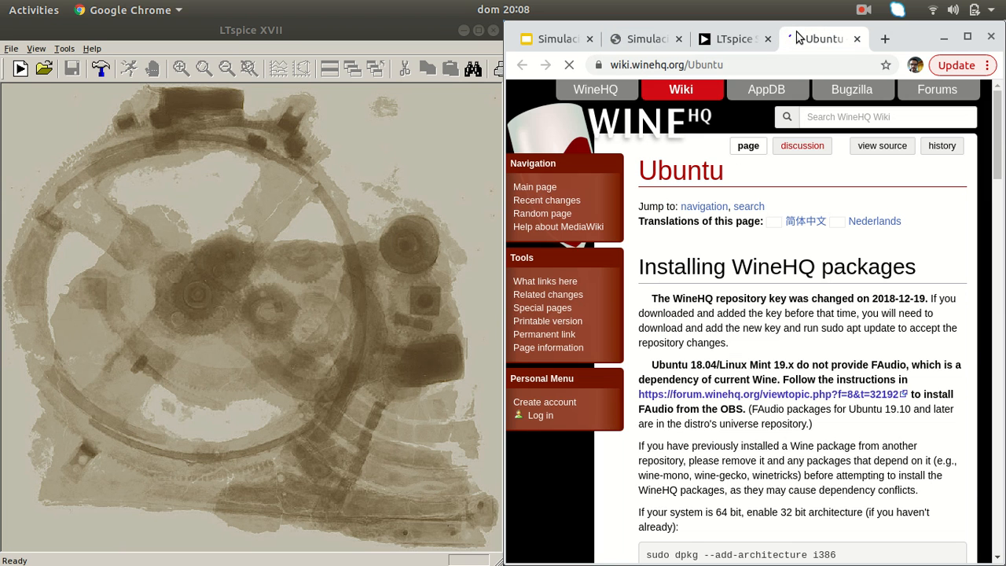
{"action": "scroll", "coordinate": [773, 277], "scroll_direction": "down", "scroll_amount": 4}
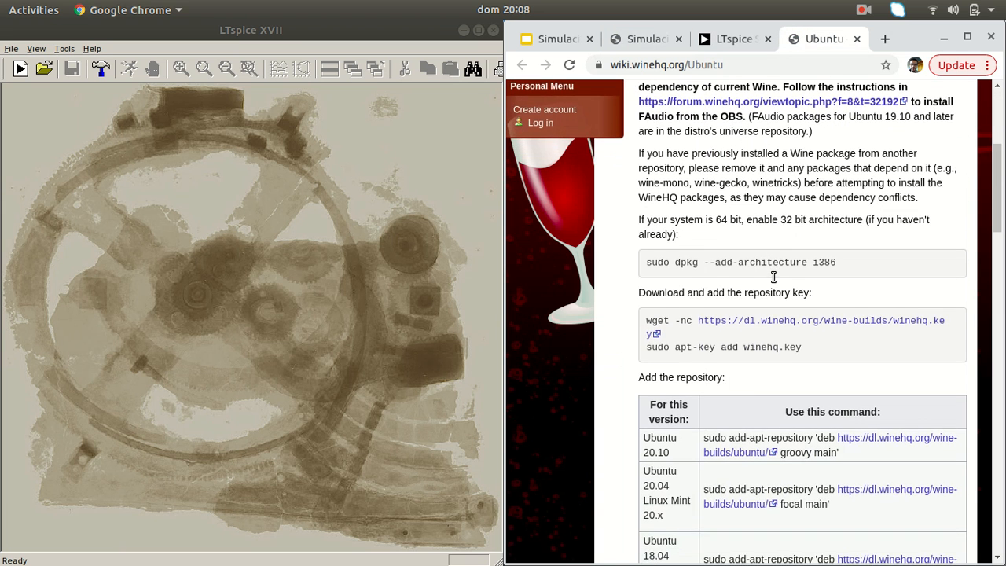
{"action": "scroll", "coordinate": [774, 277], "scroll_direction": "down", "scroll_amount": 3}
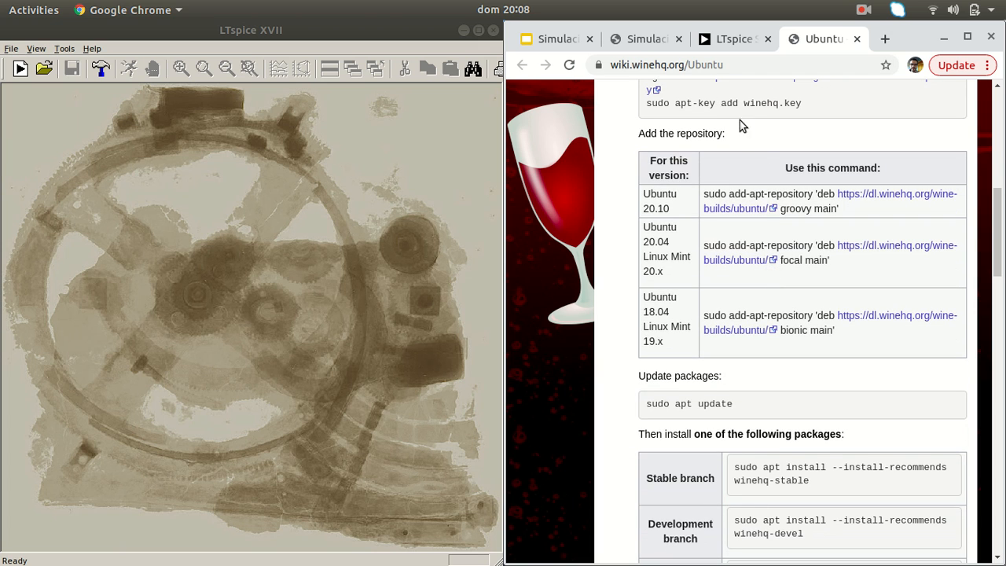
{"action": "left_click", "coordinate": [768, 39]}
{"action": "left_click", "coordinate": [768, 39]}
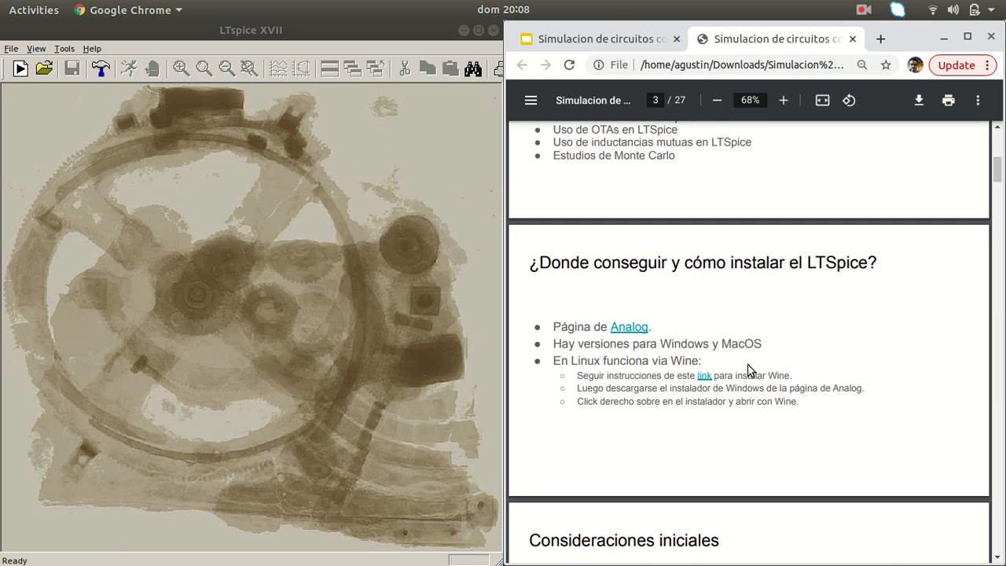
Read through the slides on installing LTspice, the initial considerations and the steps for building the first circuit.
{"action": "scroll", "coordinate": [750, 370], "scroll_direction": "down", "scroll_amount": 1}
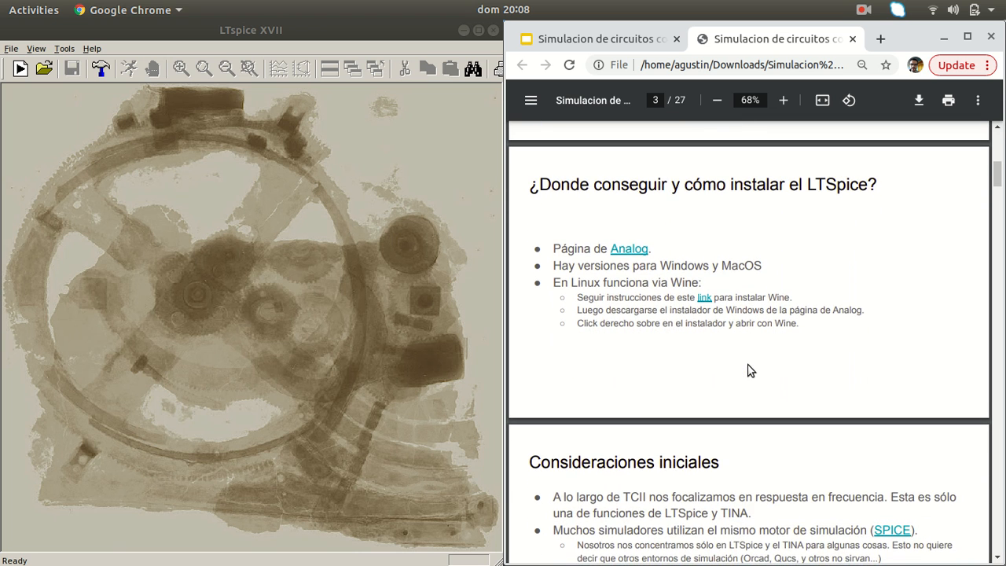
{"action": "scroll", "coordinate": [750, 370], "scroll_direction": "down", "scroll_amount": 3}
{"action": "scroll", "coordinate": [751, 370], "scroll_direction": "down", "scroll_amount": 1}
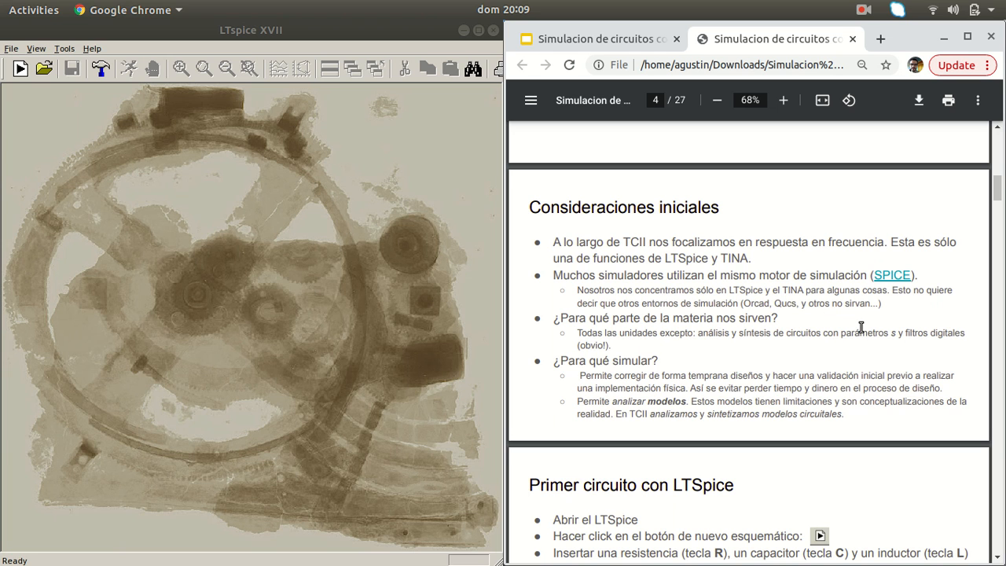
{"action": "scroll", "coordinate": [860, 327], "scroll_direction": "down", "scroll_amount": 1}
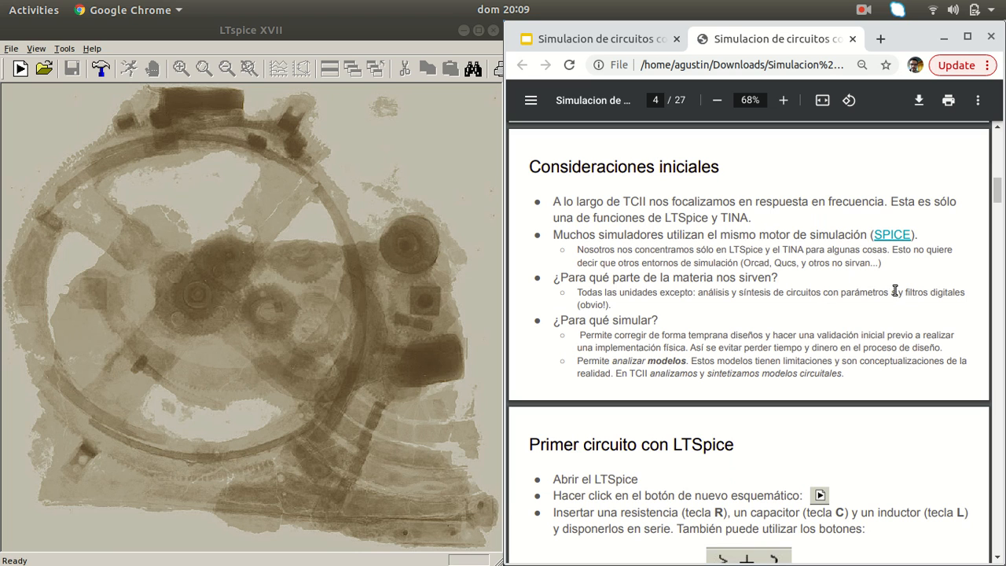
{"action": "left_click_drag", "start_coordinate": [895, 291], "coordinate": [845, 292]}
{"action": "scroll", "coordinate": [845, 304], "scroll_direction": "down", "scroll_amount": 1}
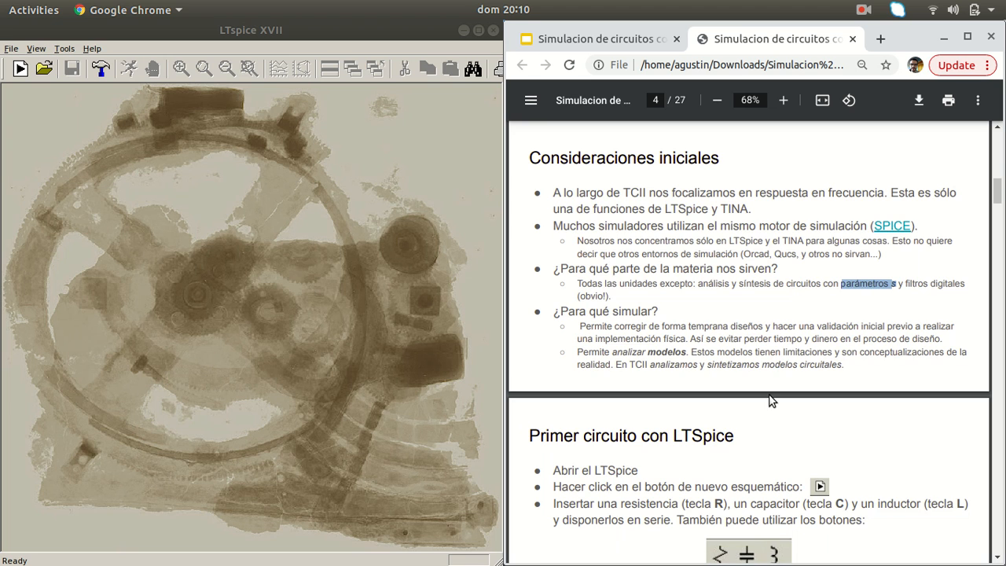
{"action": "scroll", "coordinate": [770, 399], "scroll_direction": "down", "scroll_amount": 4}
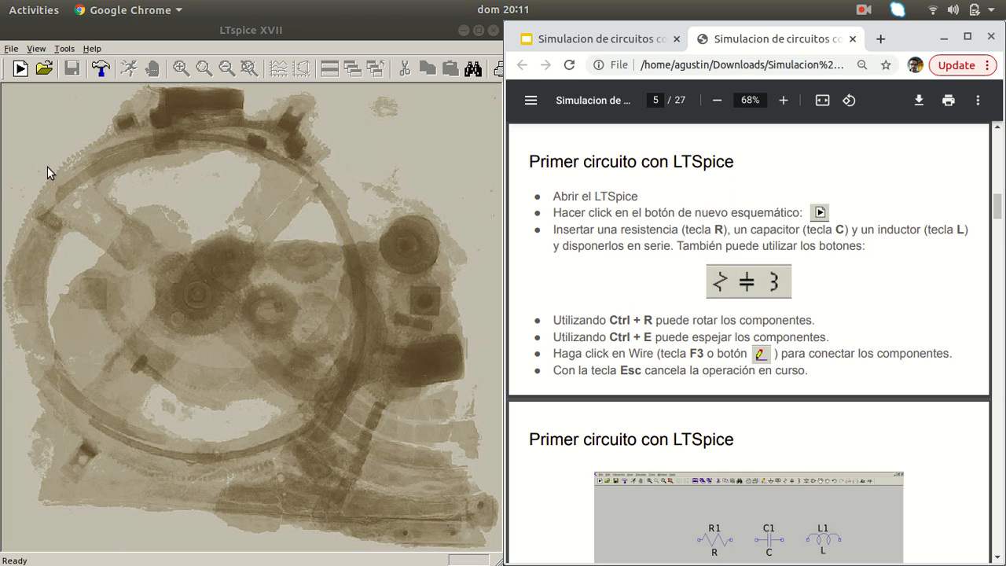
Switch to LTspice, create a new blank schematic, and maximize its window after checking the first-circuit slide.
{"action": "left_click", "coordinate": [20, 69]}
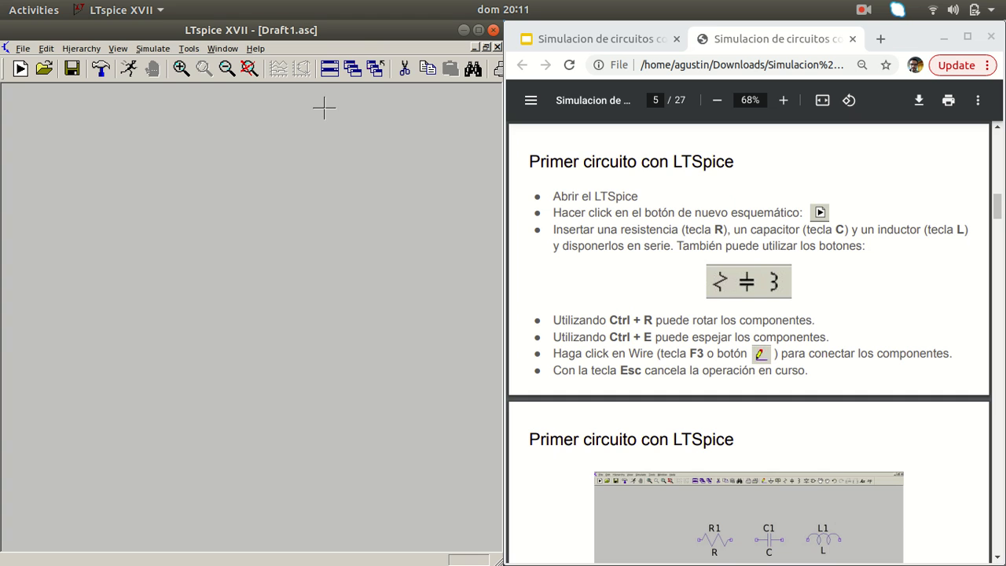
{"action": "scroll", "coordinate": [645, 497], "scroll_direction": "down", "scroll_amount": 3}
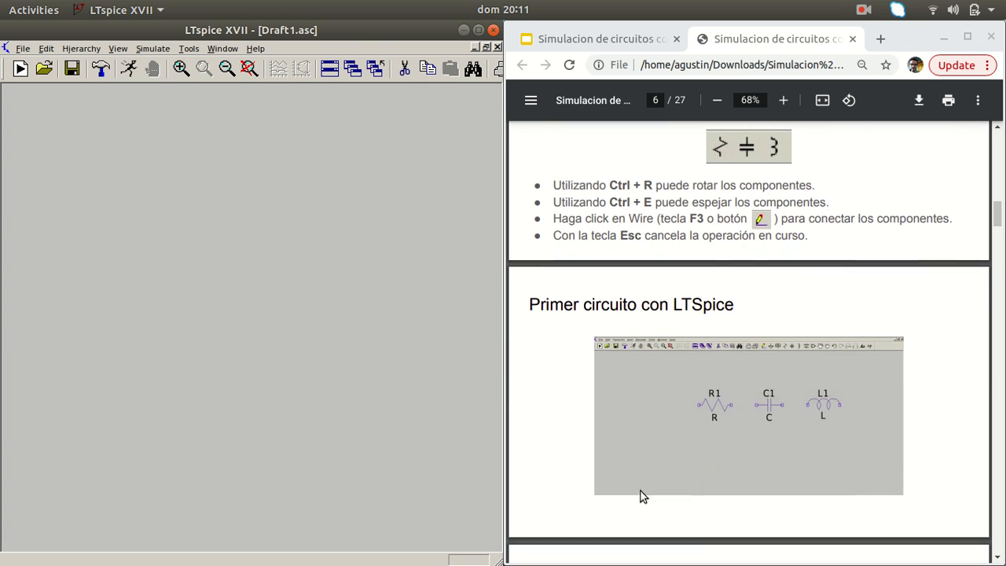
{"action": "left_click", "coordinate": [478, 30]}
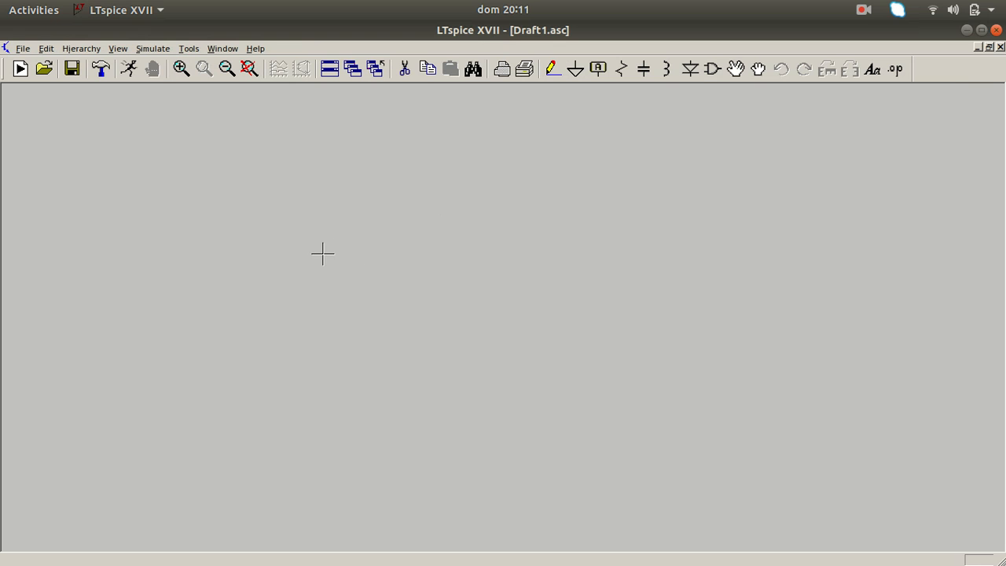
Place one resistor in the left half of the schematic, rotated to lie horizontally with its name above it.
{"action": "key", "text": "r"}
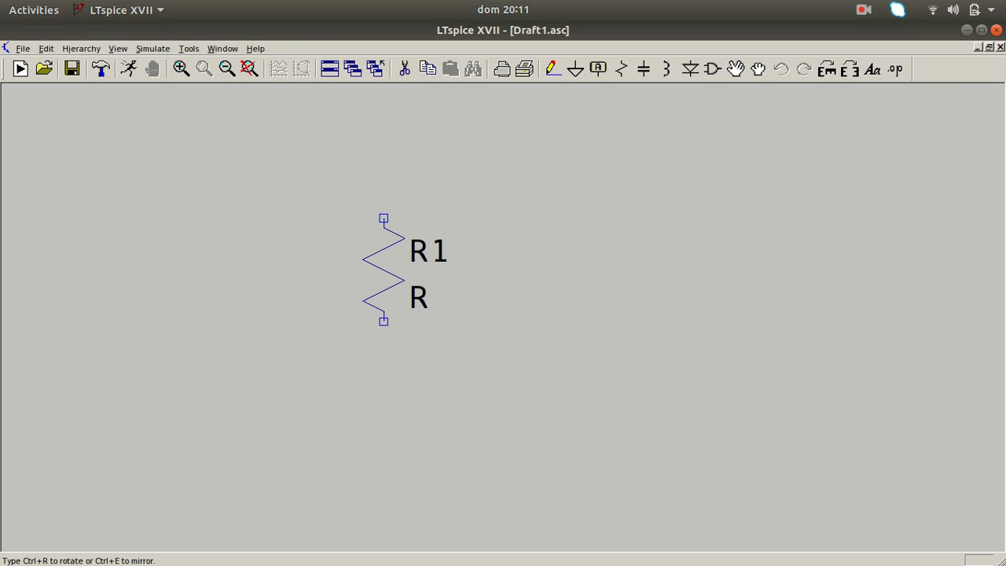
{"action": "key", "text": "Escape"}
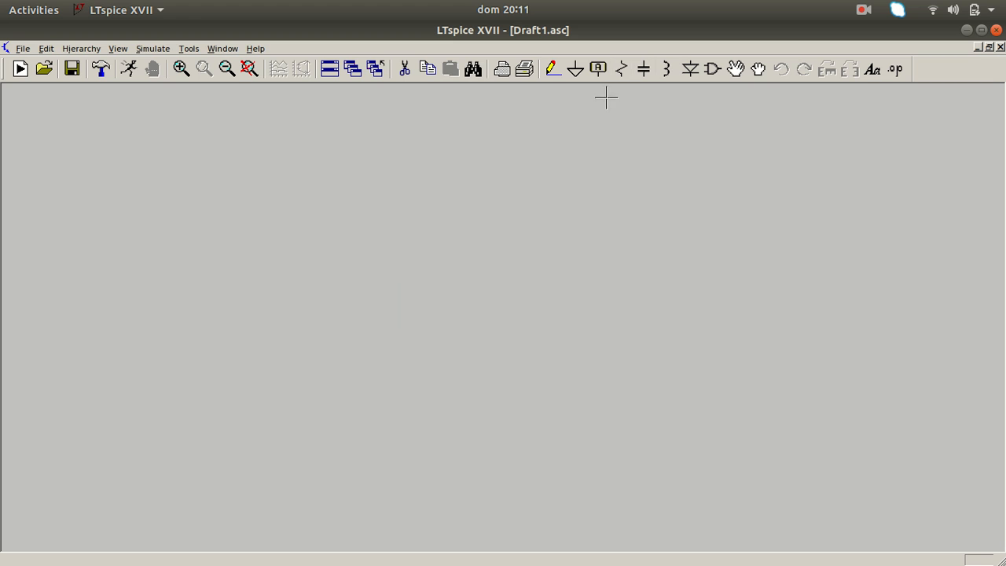
{"action": "left_click", "coordinate": [621, 69]}
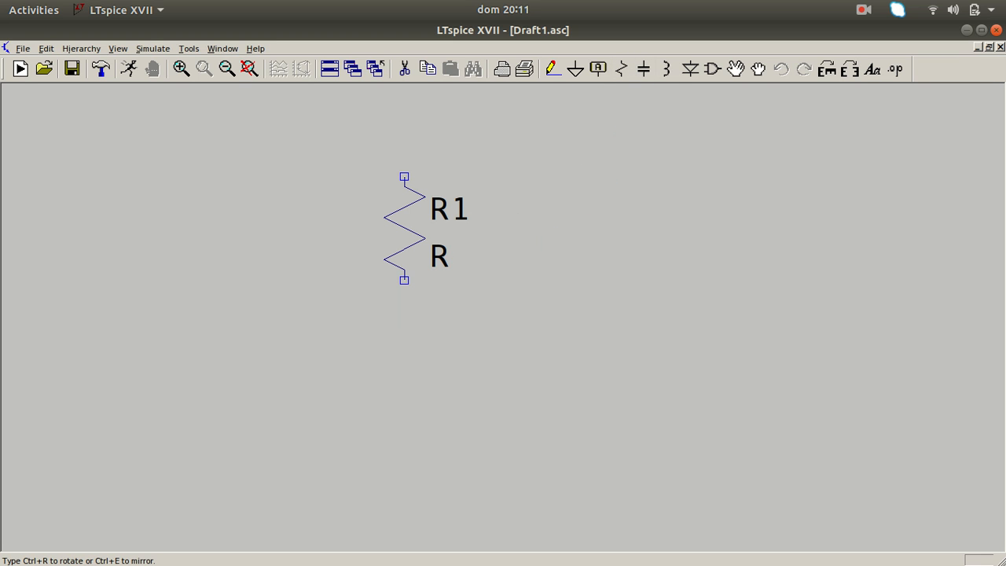
{"action": "key", "text": "ctrl+r"}
{"action": "key", "text": "ctrl+r"}
{"action": "key", "text": "ctrl+r"}
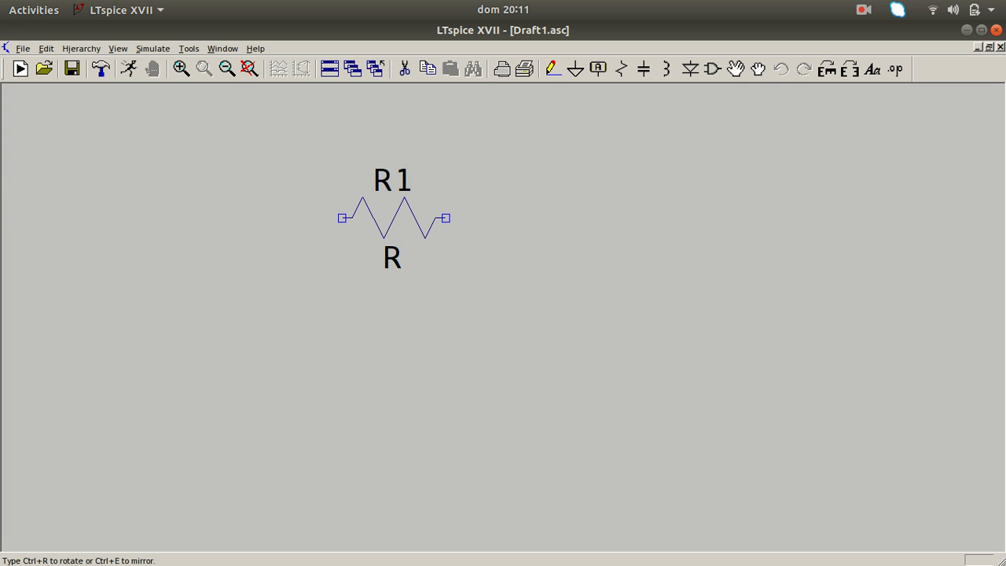
{"action": "key", "text": "ctrl+r"}
{"action": "key", "text": "ctrl+r"}
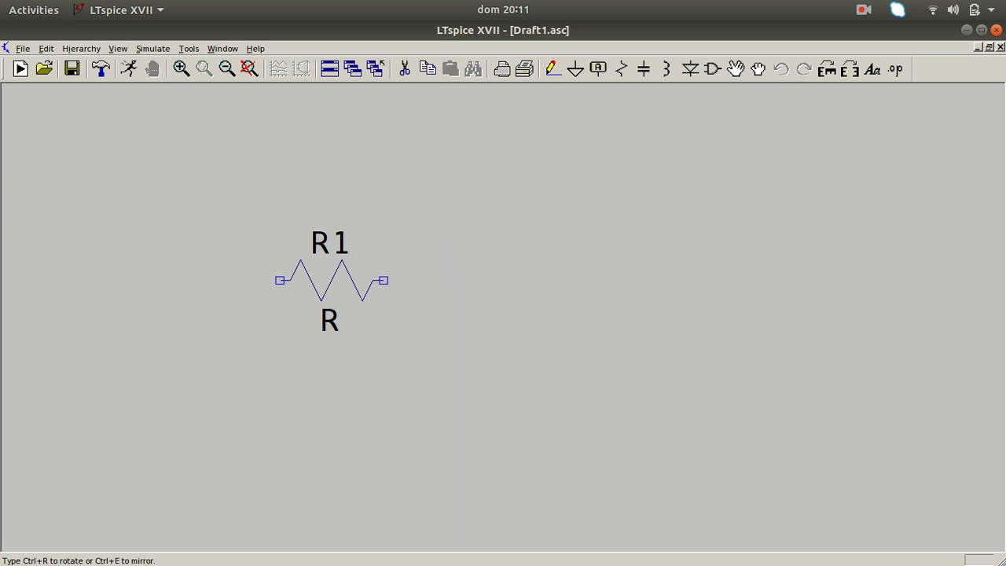
{"action": "left_click", "coordinate": [330, 281]}
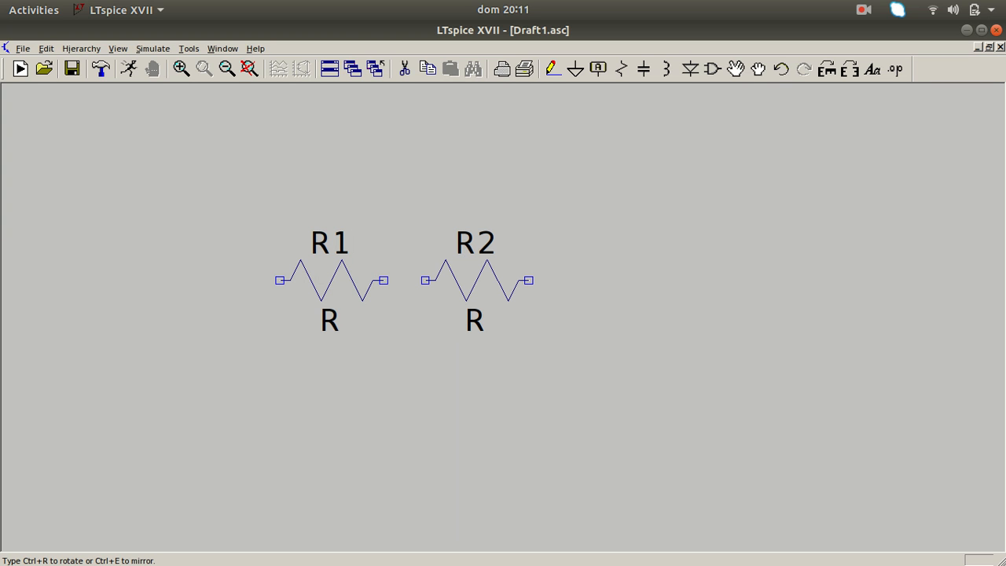
{"action": "key", "text": "Escape"}
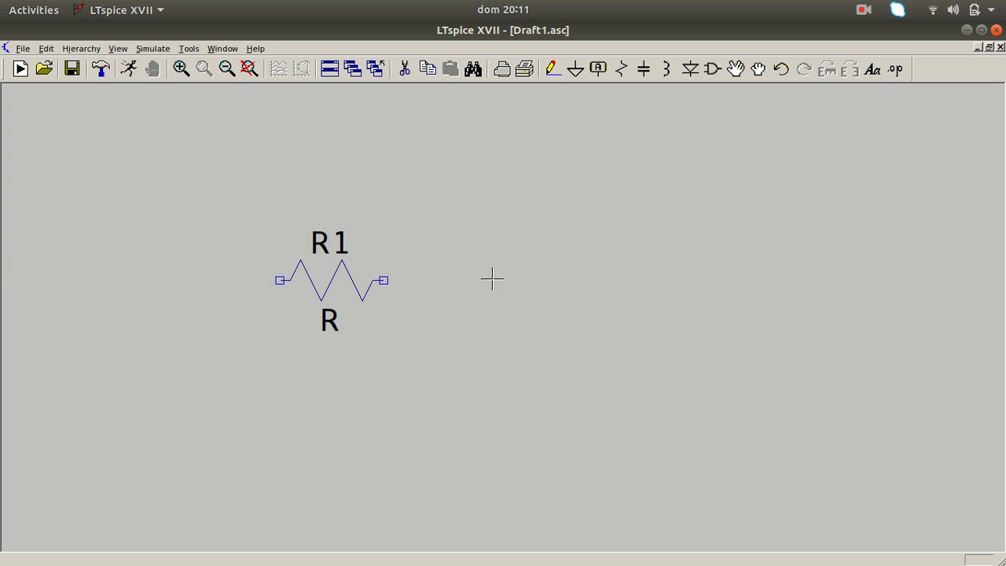
Place one capacitor, rotated to lie horizontally, to the right of the resistor and in line with it.
{"action": "left_click", "coordinate": [644, 69]}
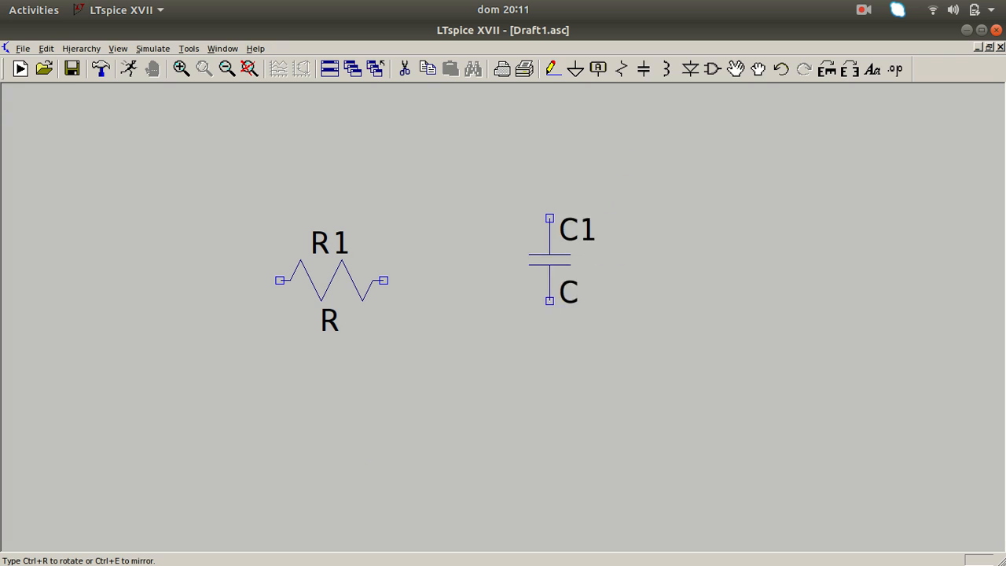
{"action": "key", "text": "ctrl+r"}
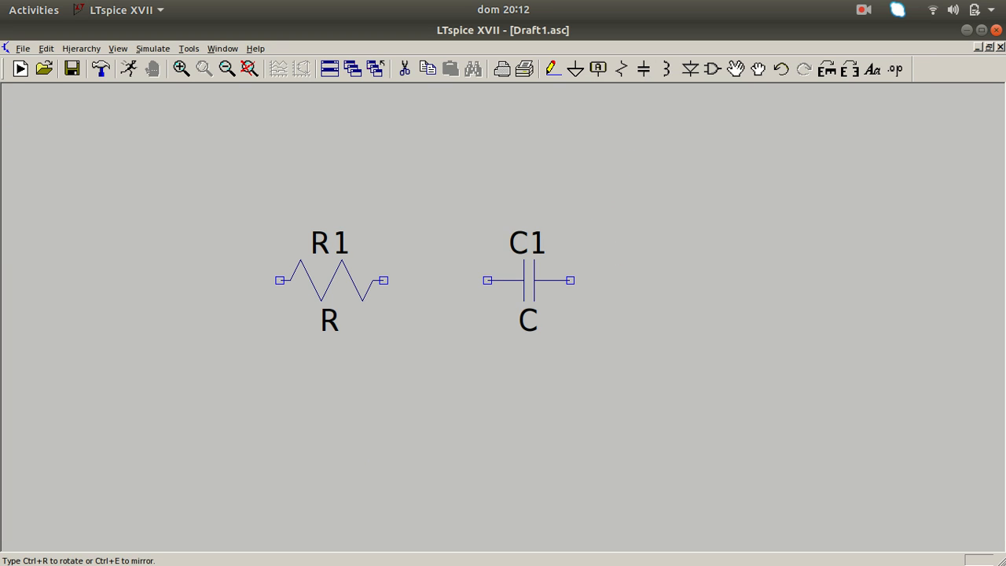
{"action": "left_click", "coordinate": [508, 279]}
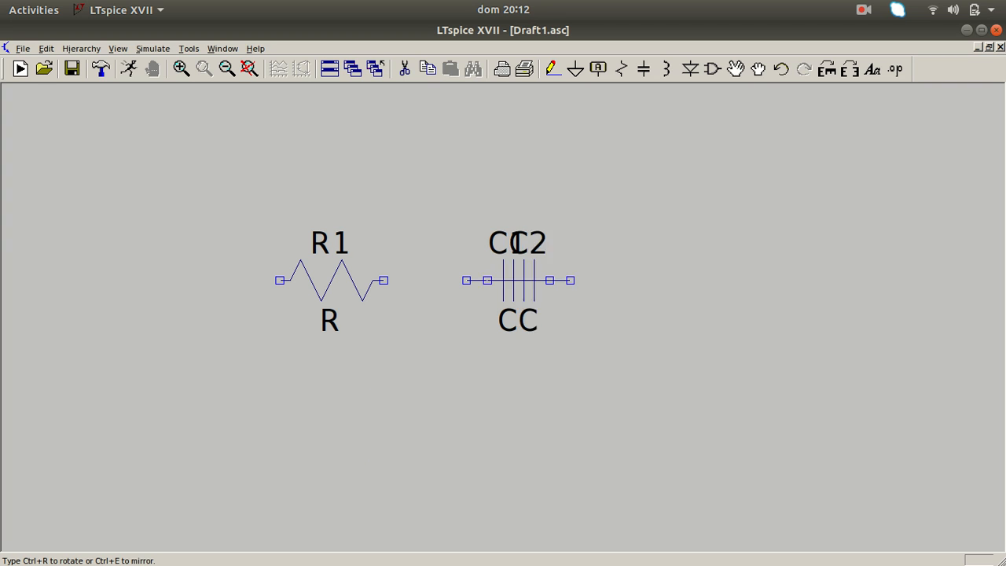
{"action": "key", "text": "Escape"}
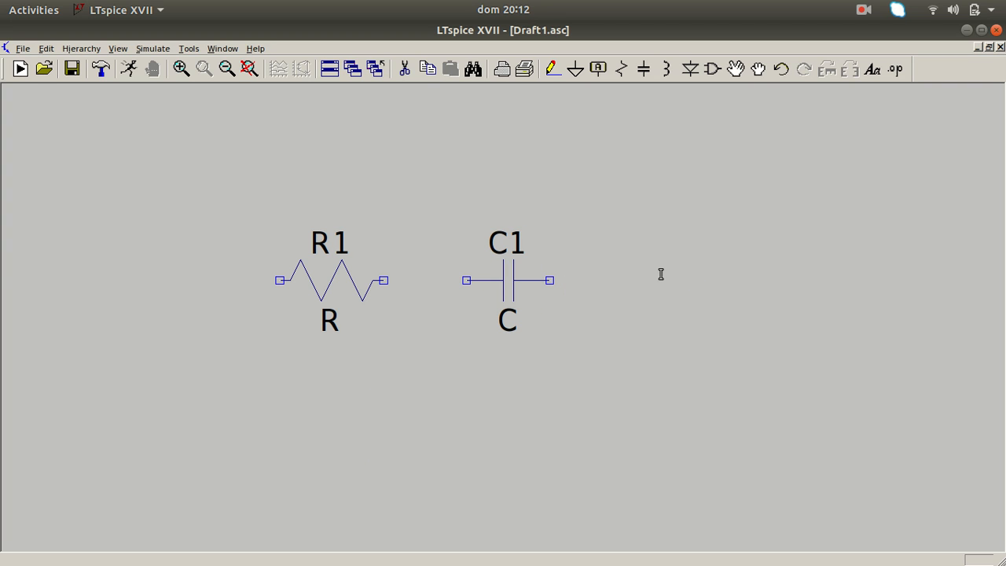
Try rotating and mirroring a new inductor, and place it horizontally to the right of the capacitor, in line with it.
{"action": "key", "text": "l"}
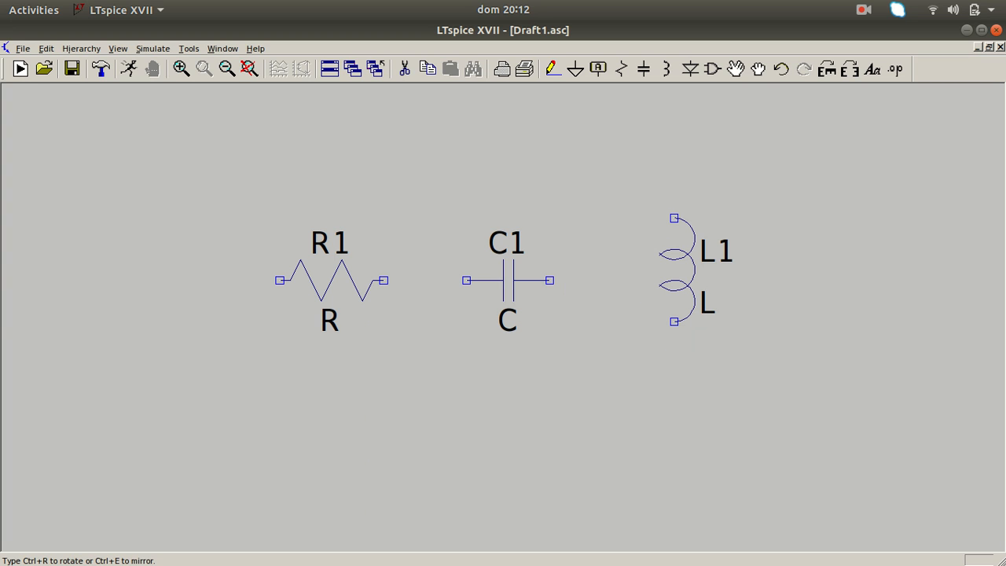
{"action": "key", "text": "ctrl+r"}
{"action": "key", "text": "ctrl+r"}
{"action": "key", "text": "ctrl+r"}
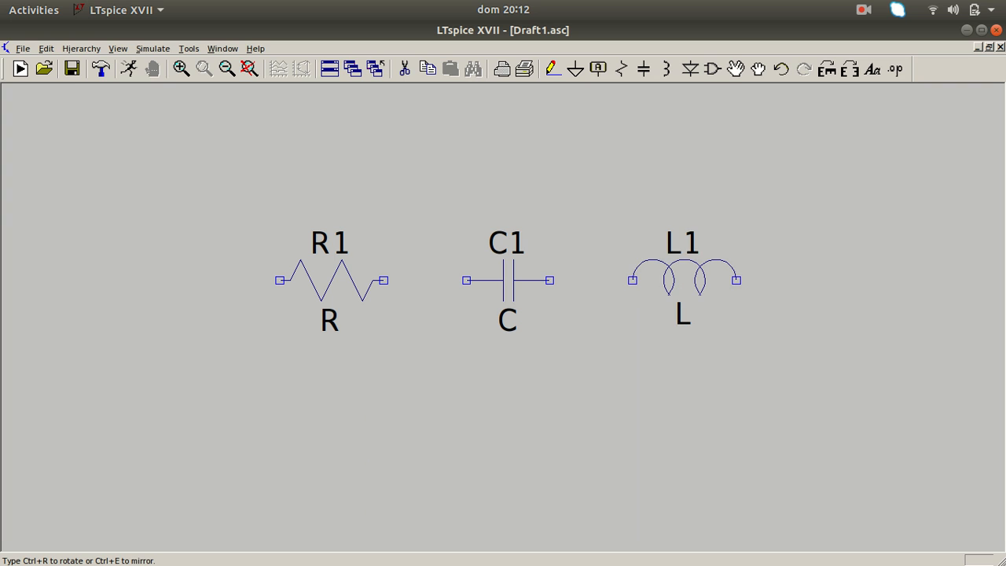
{"action": "key", "text": "ctrl+r"}
{"action": "key", "text": "ctrl+e"}
{"action": "key", "text": "ctrl+e"}
{"action": "key", "text": "ctrl+e"}
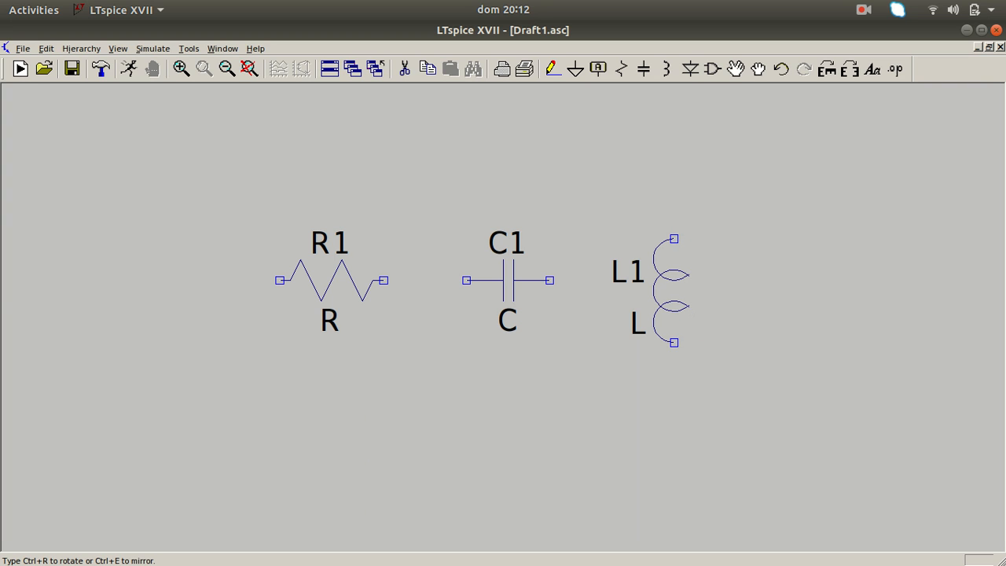
{"action": "key", "text": "ctrl+e"}
{"action": "key", "text": "ctrl+e"}
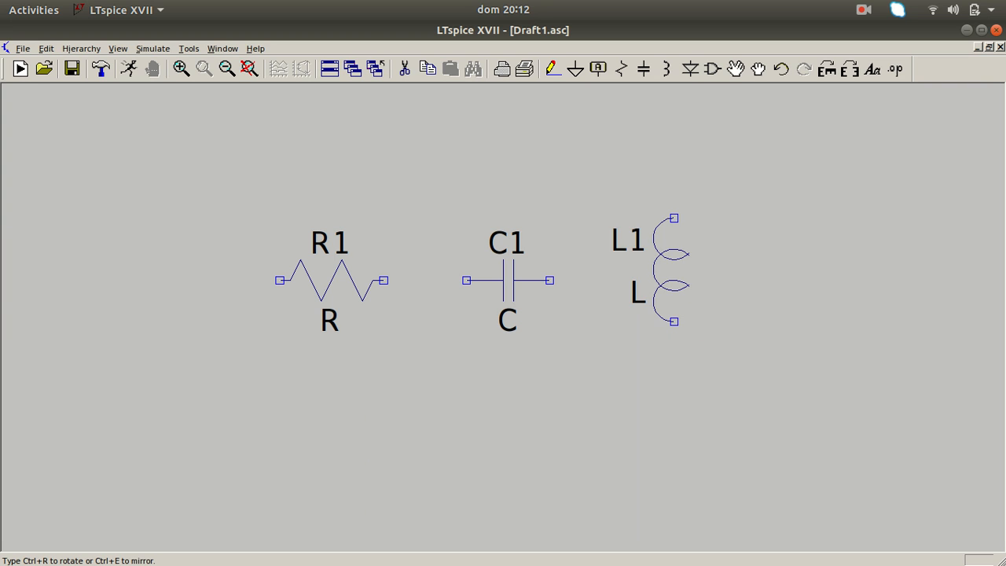
{"action": "key", "text": "ctrl+r"}
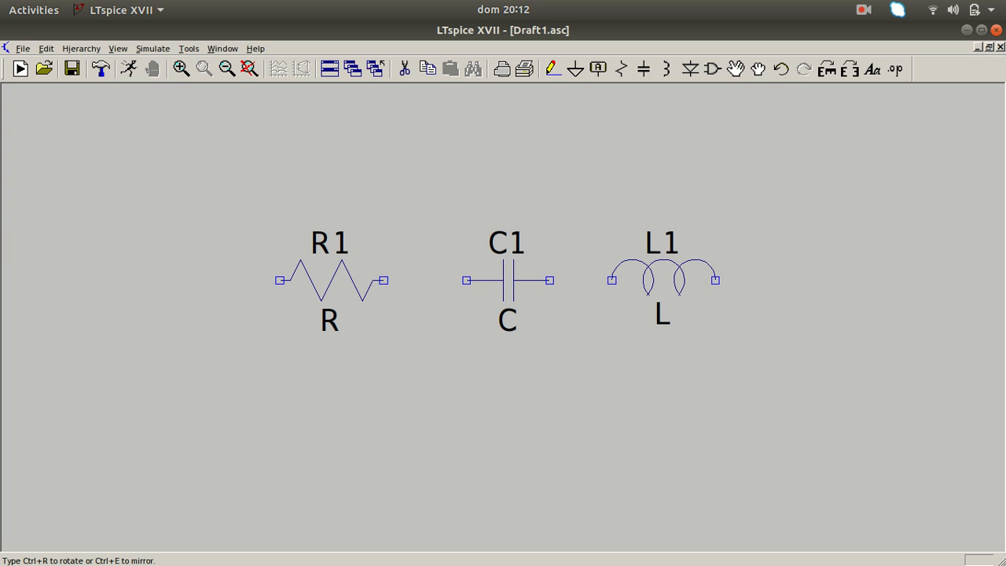
{"action": "left_click", "coordinate": [657, 275]}
{"action": "key", "text": "Escape"}
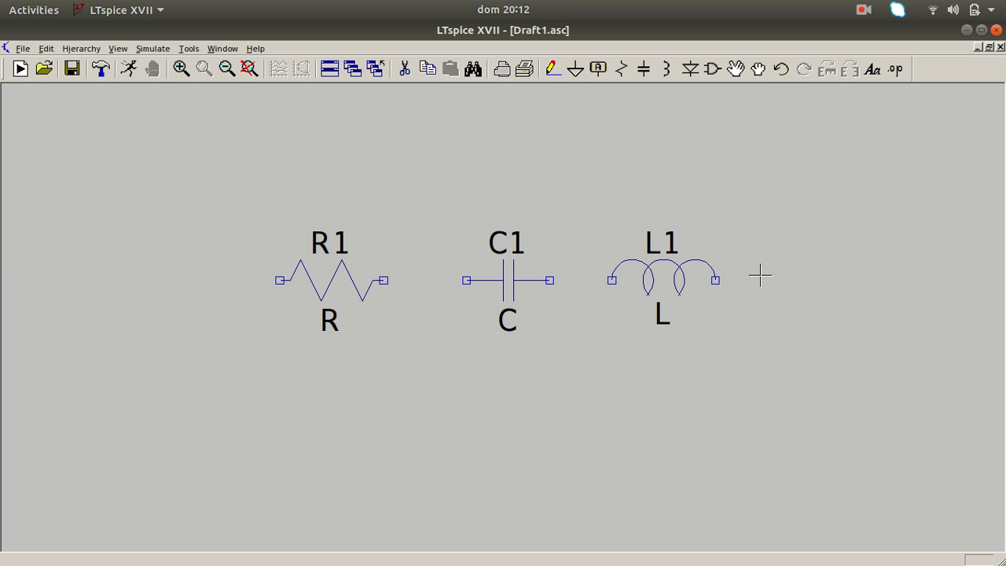
Wire the resistor's right terminal to the capacitor and the capacitor's right terminal to the inductor, connecting them in series.
{"action": "left_click", "coordinate": [553, 70]}
{"action": "left_click", "coordinate": [384, 280]}
{"action": "left_click", "coordinate": [467, 279]}
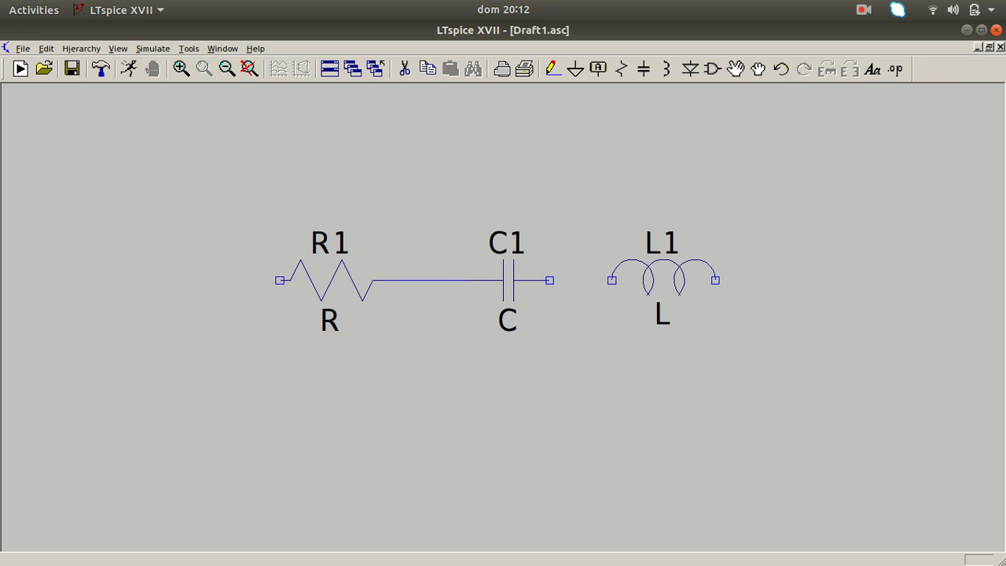
{"action": "left_click", "coordinate": [549, 280]}
{"action": "left_click", "coordinate": [612, 280]}
Draw a return wire from the inductor's right terminal outward, down, and back left beneath the components to beyond the resistor's left end.
{"action": "left_click", "coordinate": [715, 280]}
{"action": "left_click", "coordinate": [778, 280]}
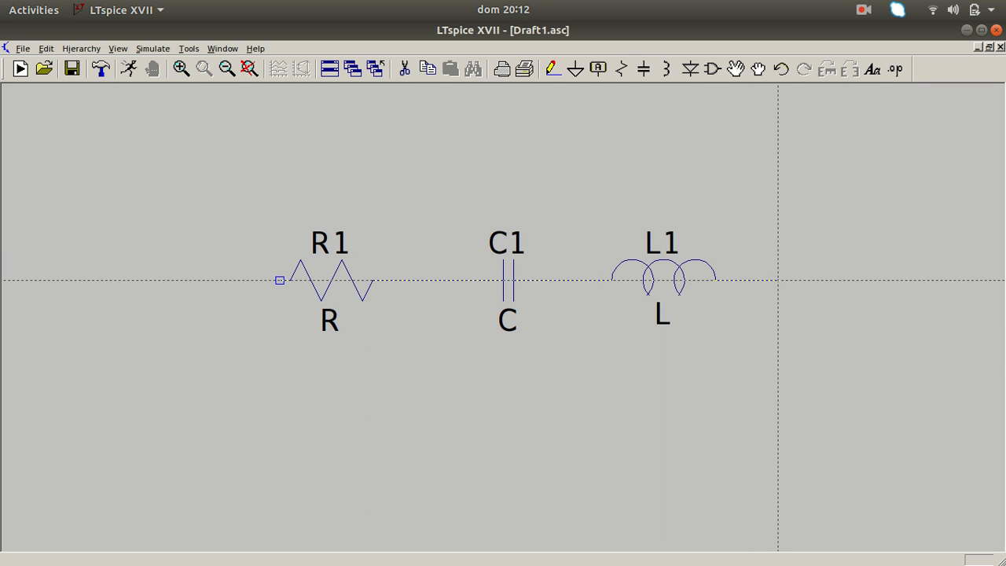
{"action": "left_click", "coordinate": [778, 405]}
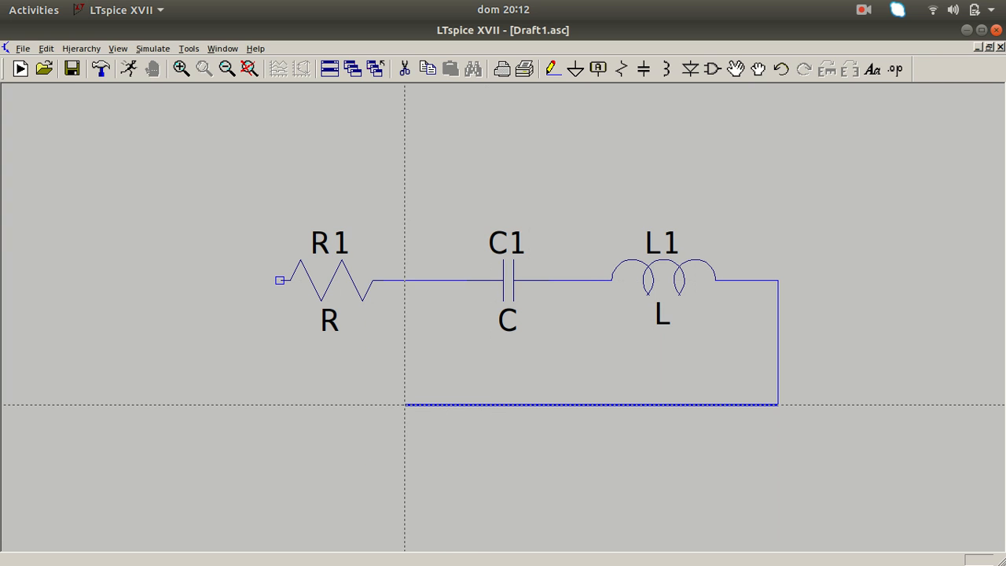
{"action": "right_click", "coordinate": [218, 405]}
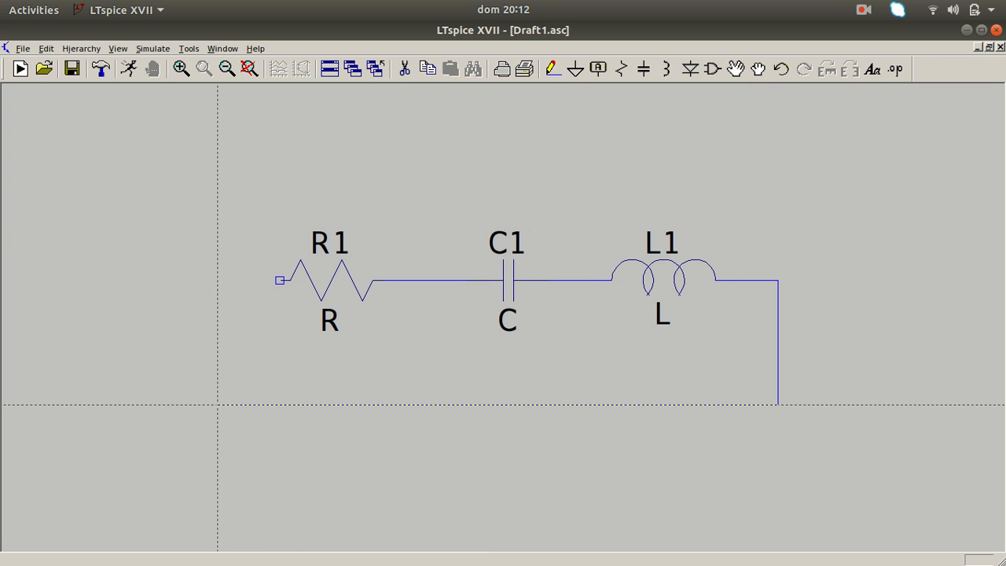
{"action": "key", "text": "Escape"}
Draw a short wire leftward from the resistor's left terminal, ending directly above the return wire's open end.
{"action": "left_click", "coordinate": [554, 67]}
{"action": "left_click", "coordinate": [280, 280]}
{"action": "left_click", "coordinate": [217, 280]}
{"action": "key", "text": "Escape"}
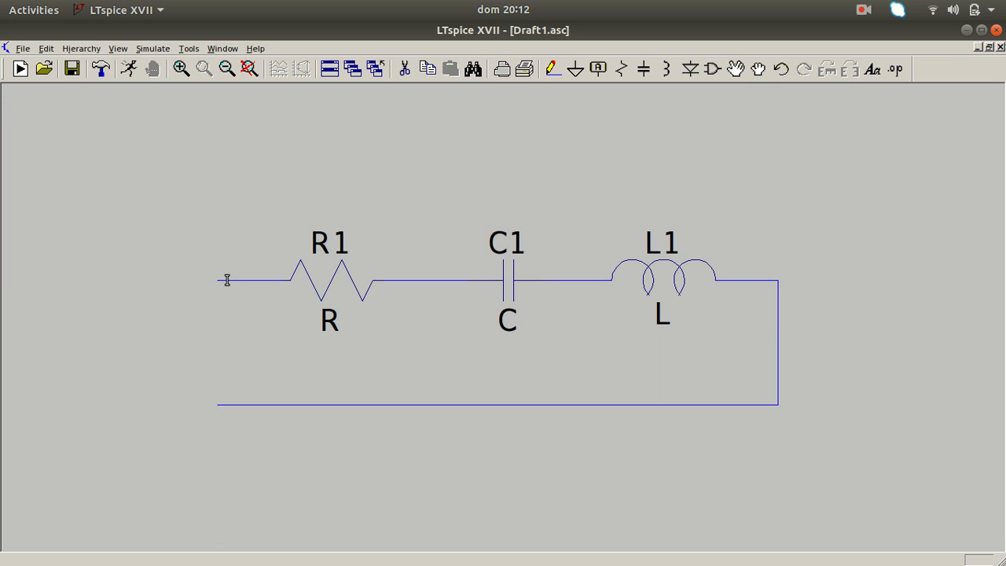
Place a ground symbol rotated to point outward on the open left end of the return wire.
{"action": "left_click", "coordinate": [574, 69]}
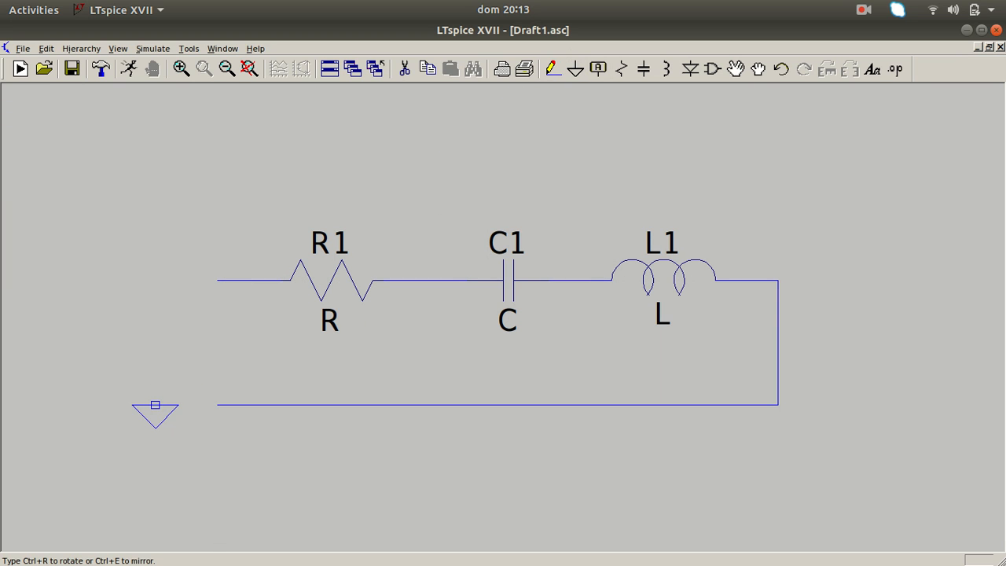
{"action": "key", "text": "ctrl+r"}
{"action": "left_click", "coordinate": [218, 405]}
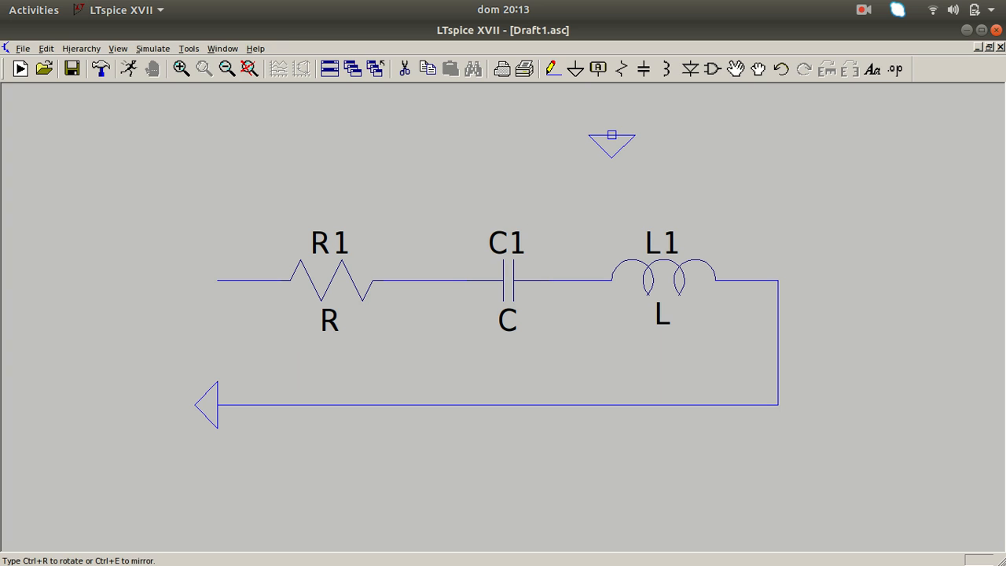
{"action": "key", "text": "Escape"}
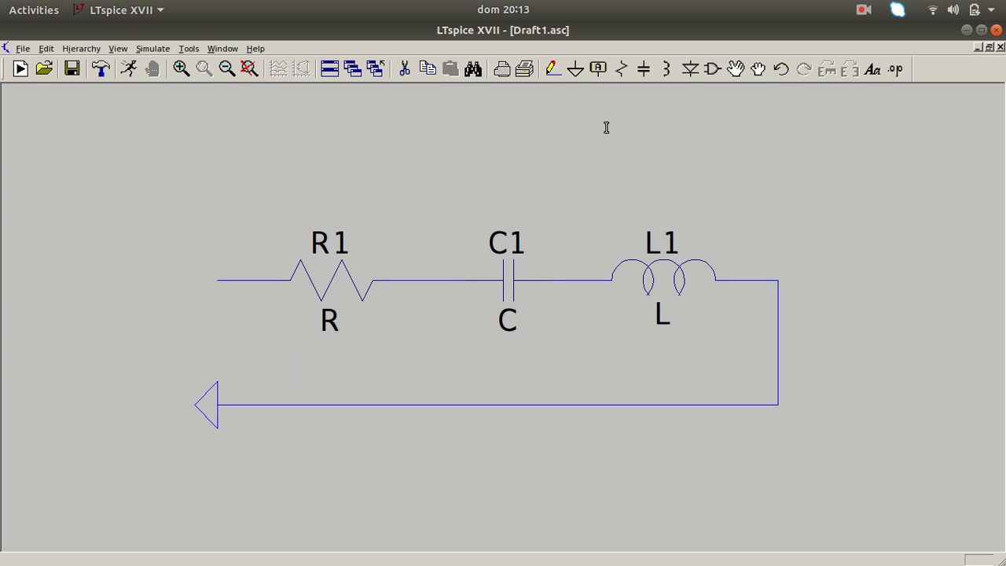
Label the open end of the wire before resistor R1 with the net name Vin.
{"action": "left_click", "coordinate": [603, 70]}
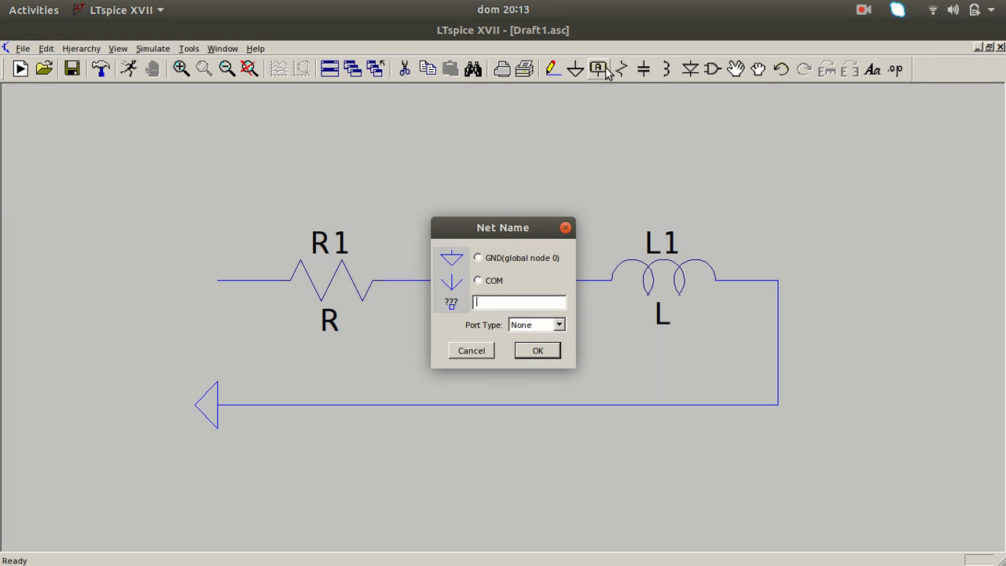
{"action": "type", "text": "Vin"}
{"action": "key", "text": "Return"}
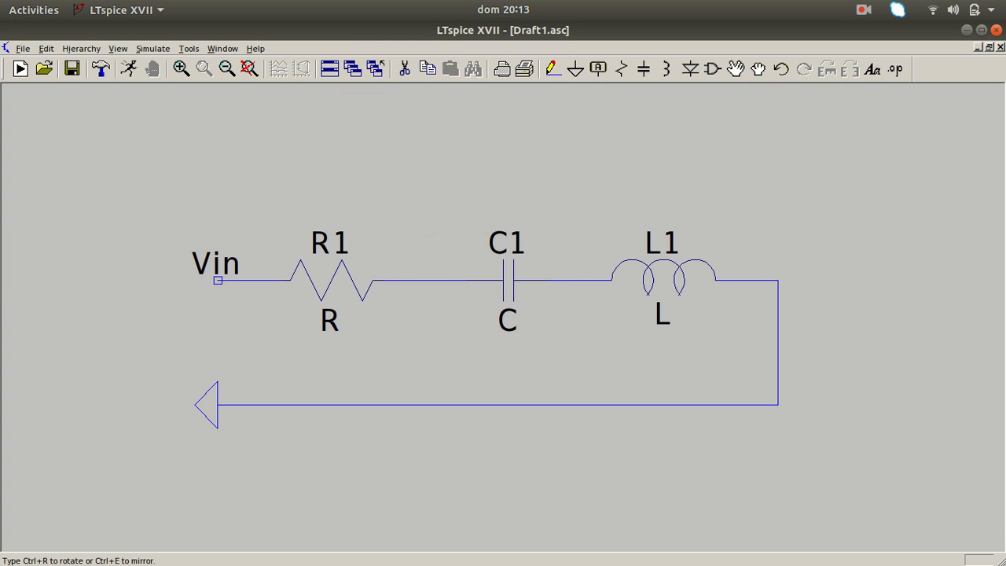
{"action": "left_click", "coordinate": [217, 280]}
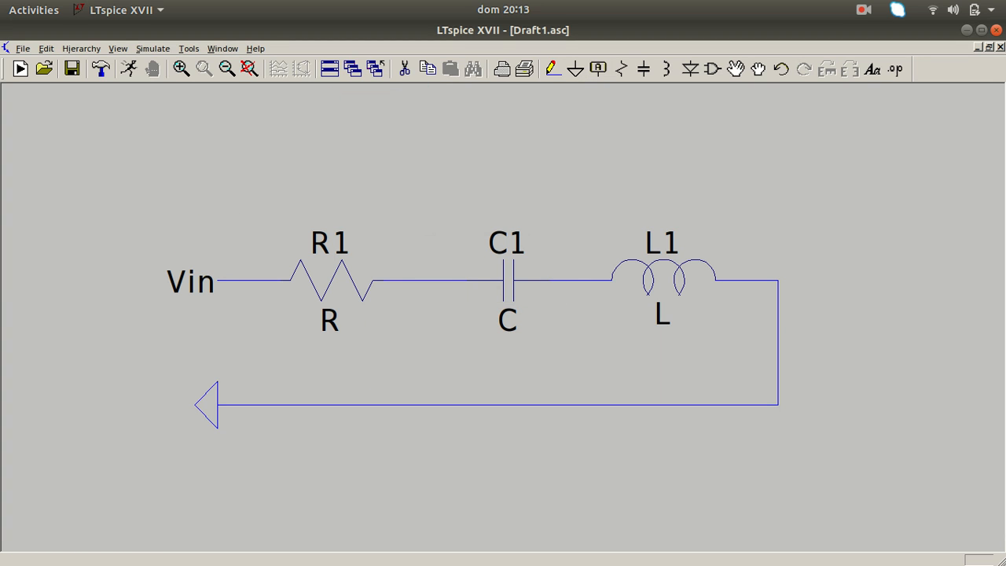
{"action": "key", "text": "Escape"}
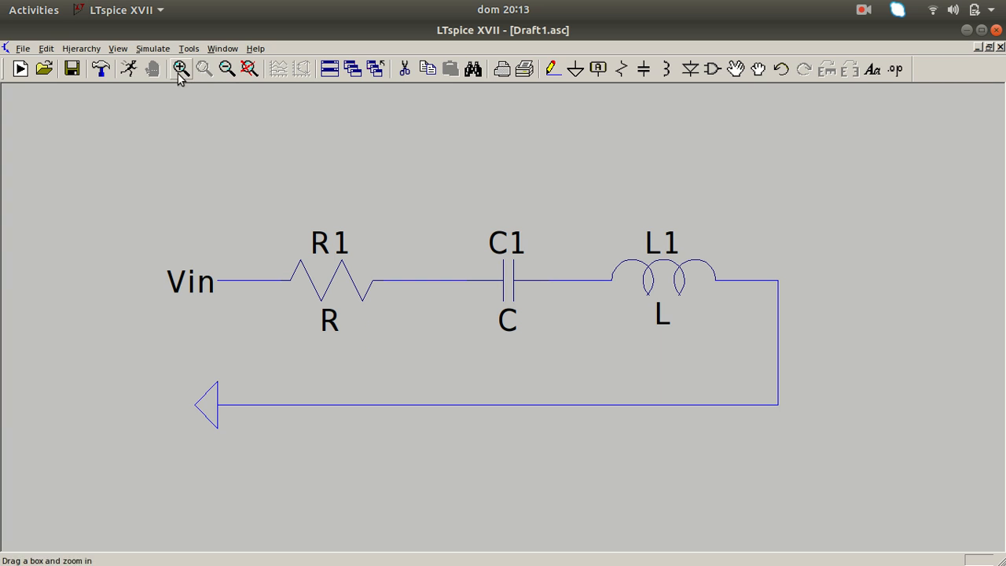
Place a voltage source upright in the empty area to the left of the RLC circuit.
{"action": "left_click", "coordinate": [226, 69]}
{"action": "left_click", "coordinate": [226, 69]}
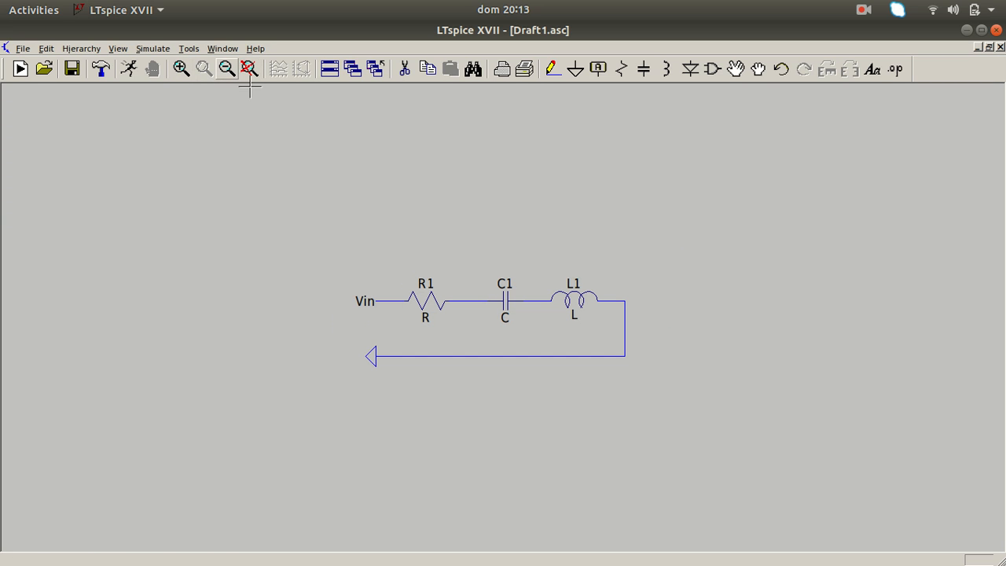
{"action": "left_click", "coordinate": [714, 70]}
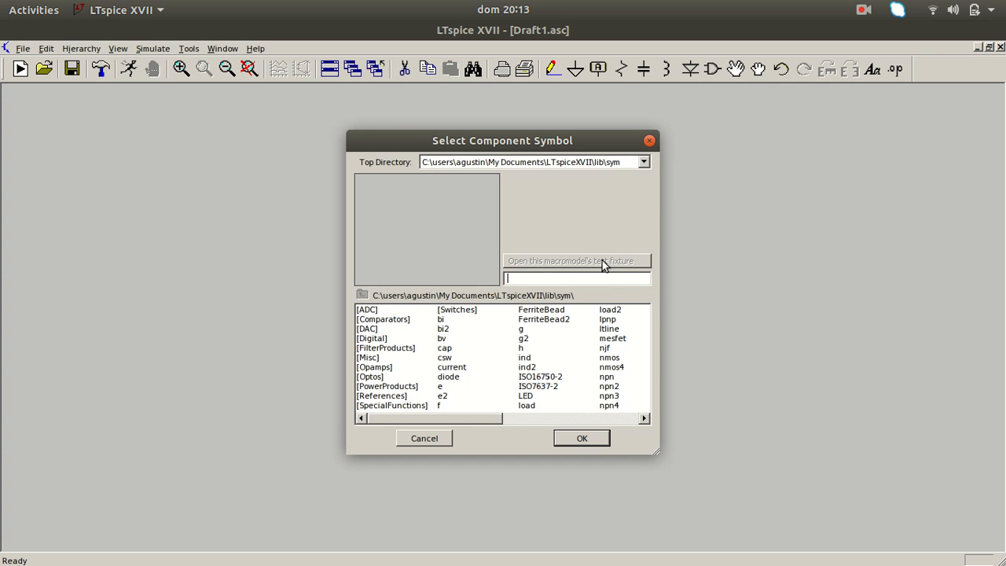
{"action": "type", "text": "voltage"}
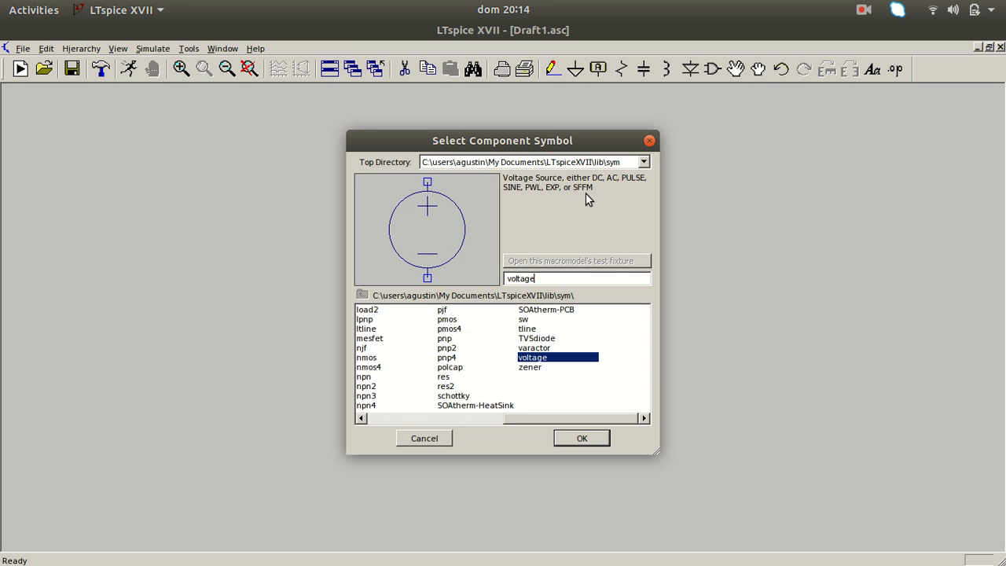
{"action": "left_click", "coordinate": [581, 439]}
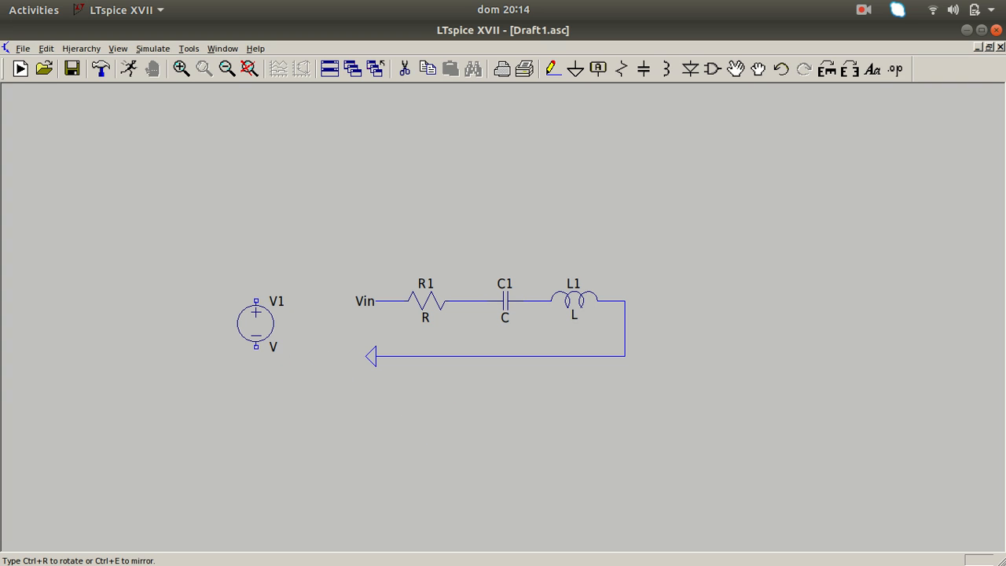
{"action": "left_click", "coordinate": [256, 302]}
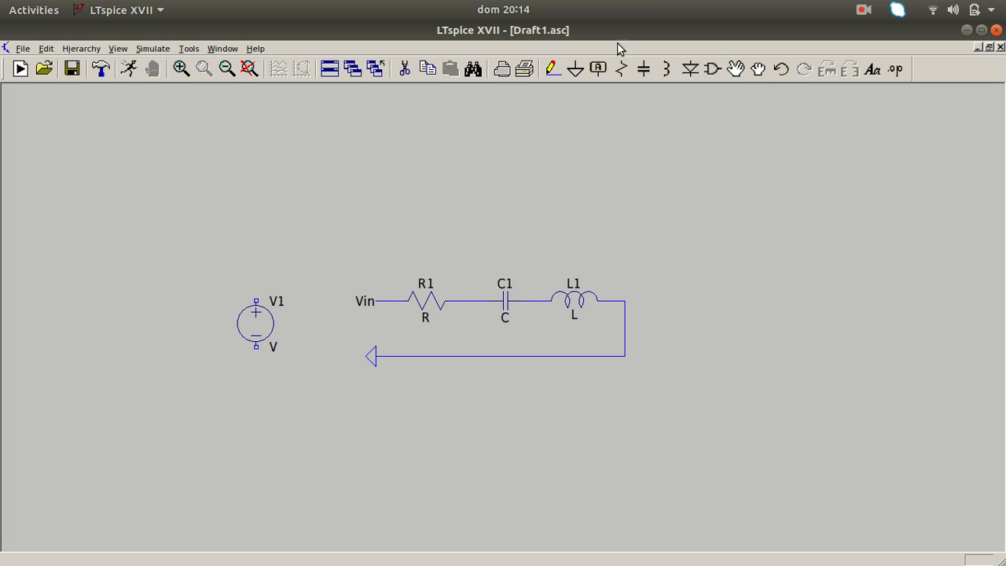
Attach a ground symbol to the negative terminal of voltage source V1.
{"action": "left_click", "coordinate": [573, 71]}
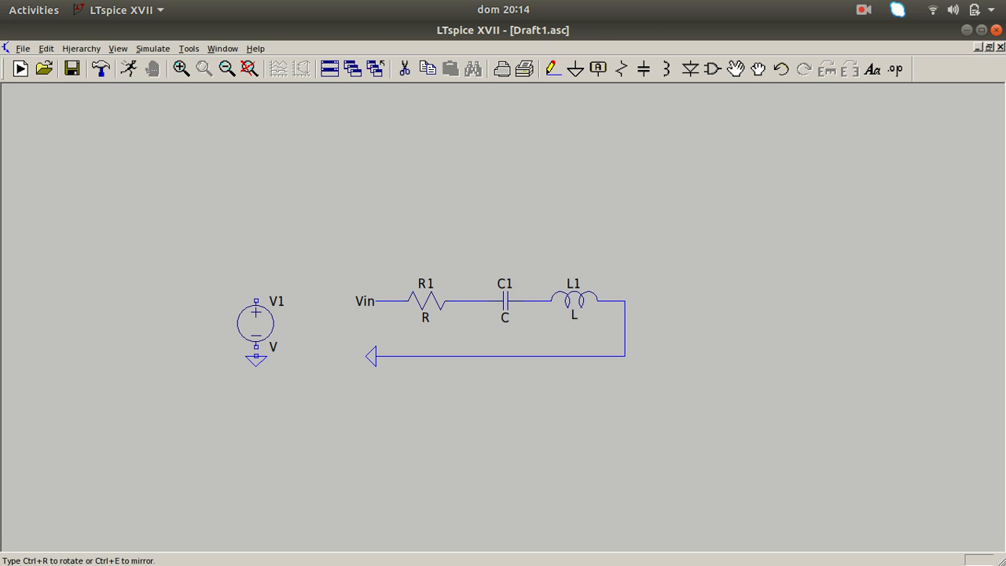
{"action": "left_click", "coordinate": [256, 346]}
{"action": "key", "text": "Escape"}
{"action": "key", "text": "Escape"}
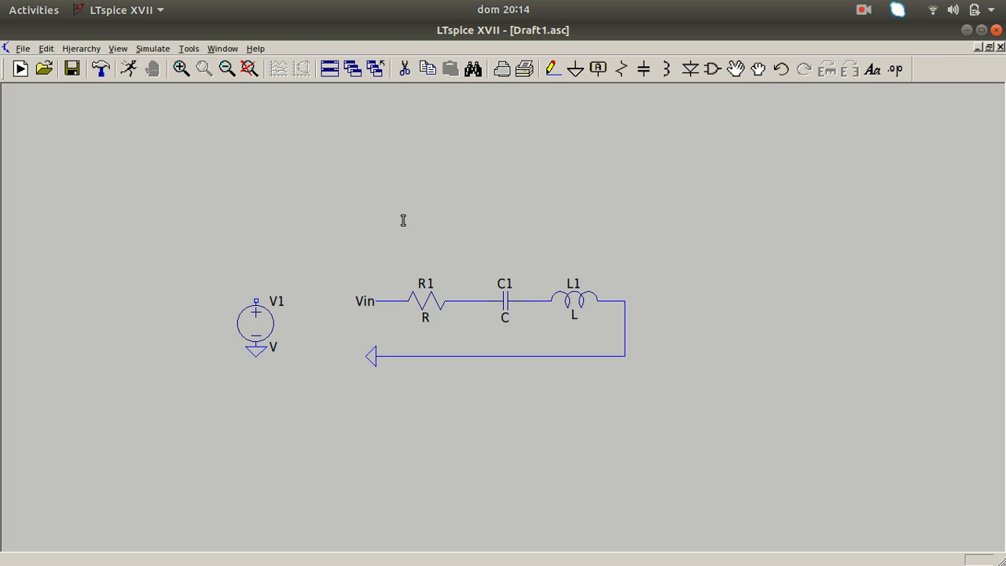
Add a Vin net label, rotated vertically, at the positive terminal of voltage source V1.
{"action": "left_click", "coordinate": [595, 73]}
{"action": "type", "text": "Vin"}
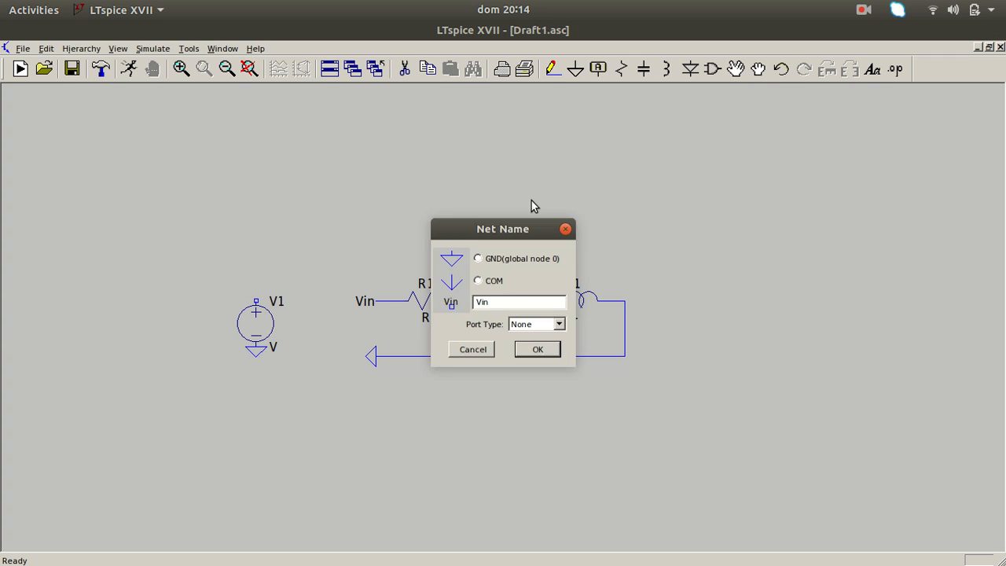
{"action": "key", "text": "Return"}
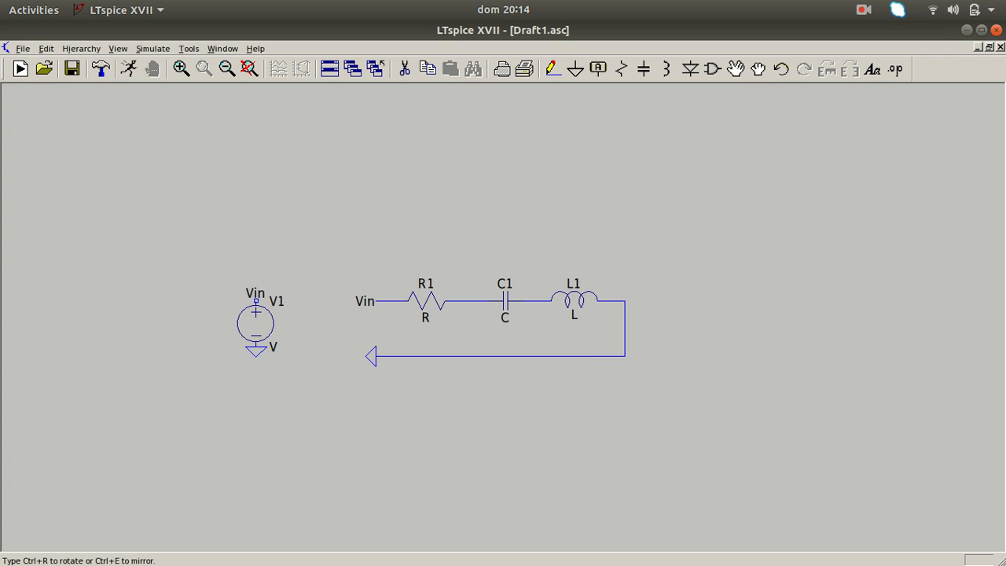
{"action": "key", "text": "ctrl+r"}
{"action": "left_click", "coordinate": [256, 292]}
{"action": "key", "text": "Escape"}
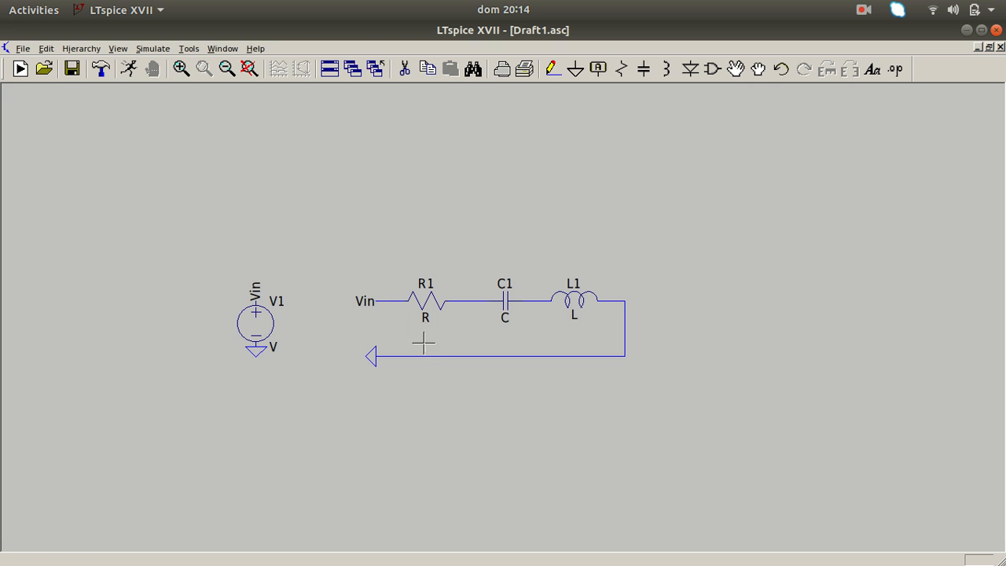
Set the resistance of R1 to 1 and the capacitance of C1 to 1.
{"action": "right_click", "coordinate": [430, 301]}
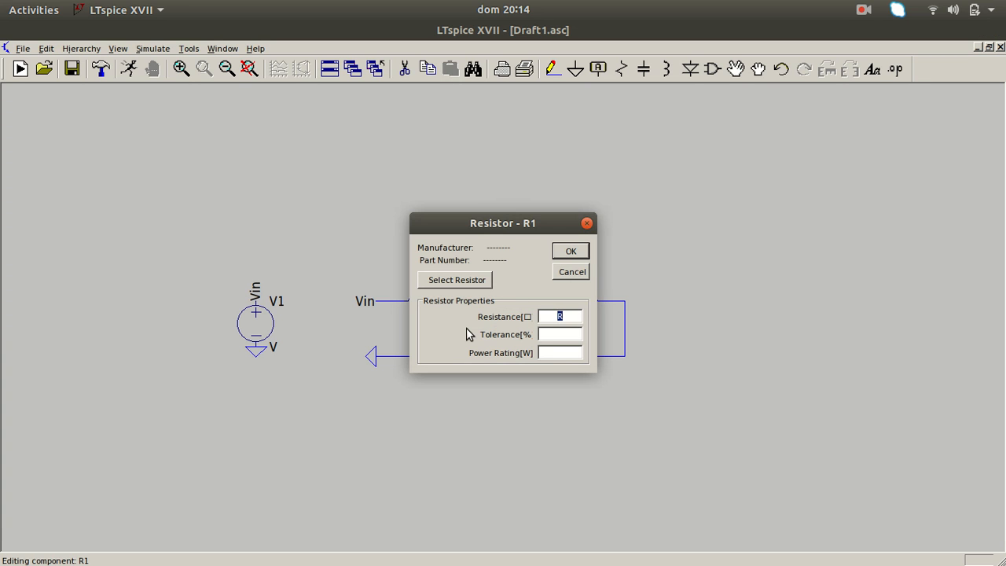
{"action": "type", "text": "1"}
{"action": "key", "text": "Return"}
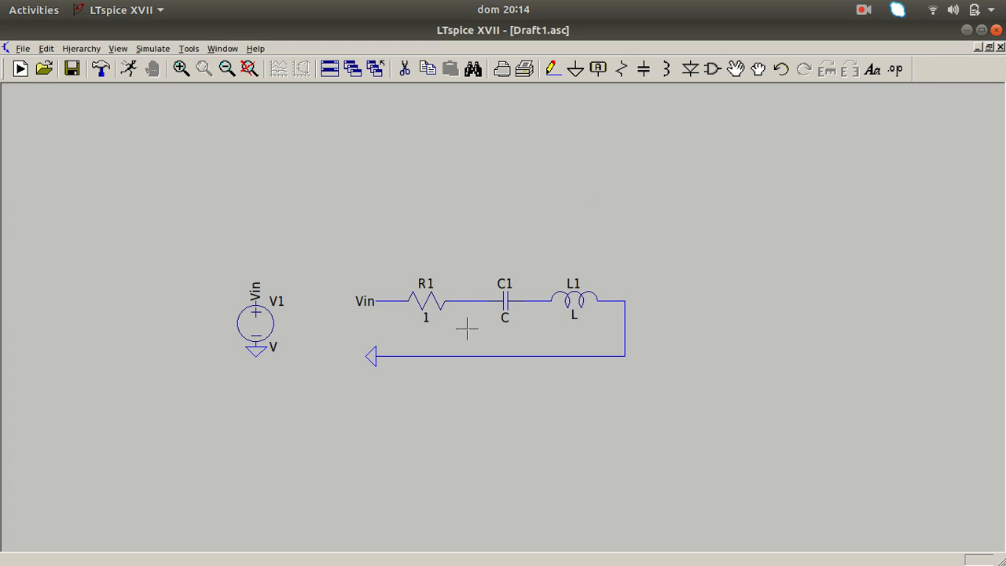
{"action": "right_click", "coordinate": [508, 304]}
{"action": "type", "text": "1"}
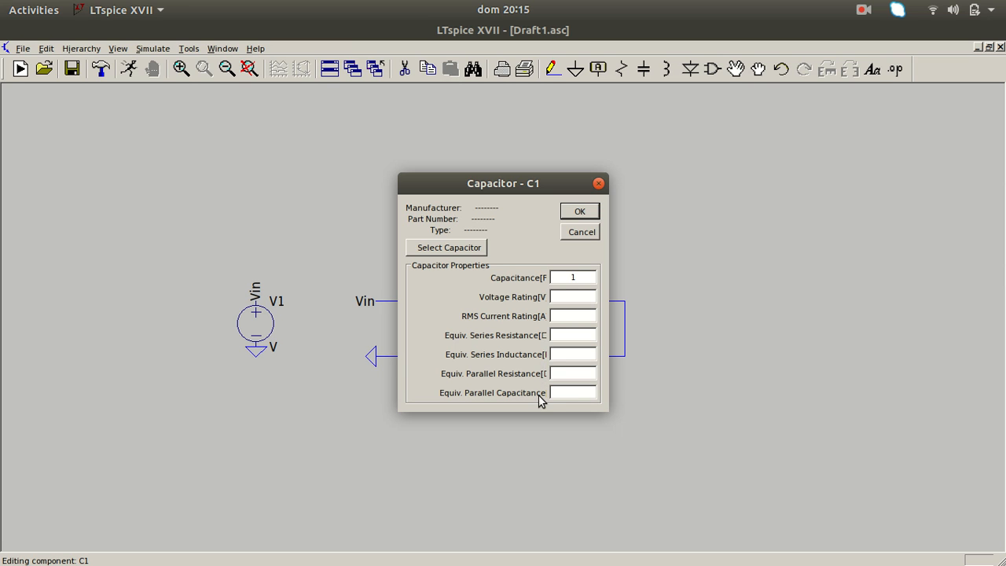
{"action": "left_click", "coordinate": [579, 212]}
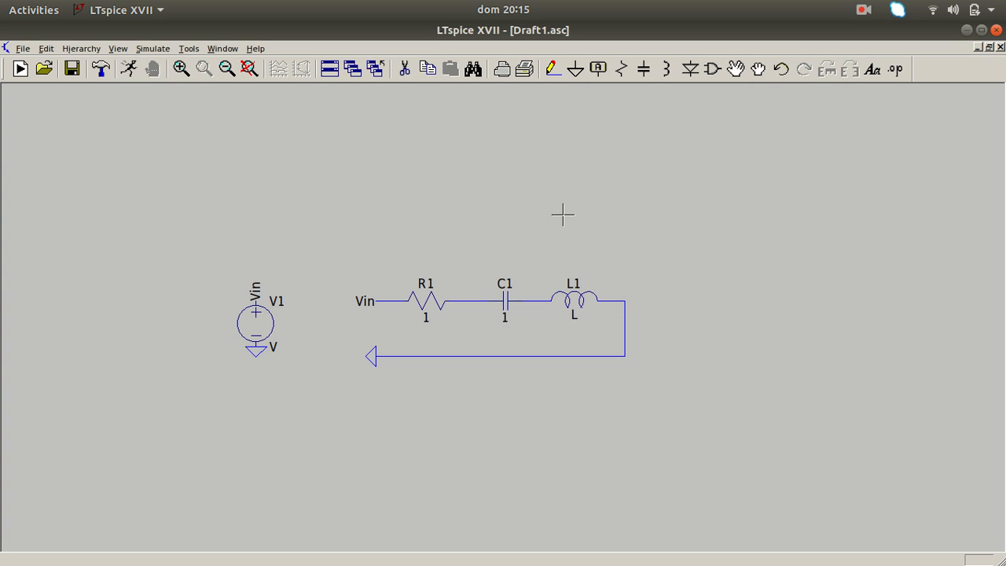
Set the inductance of L1 to 1.
{"action": "right_click", "coordinate": [573, 305]}
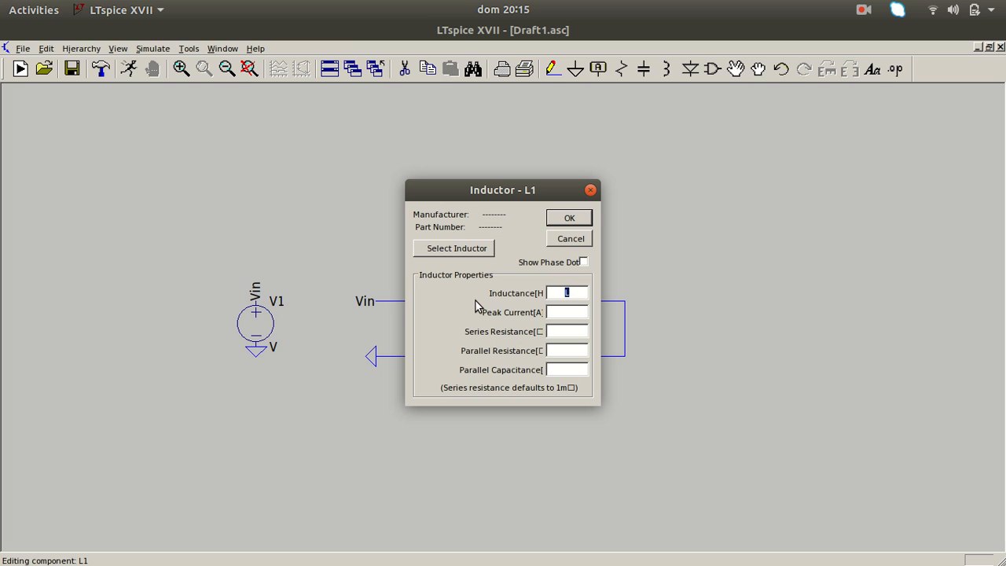
{"action": "type", "text": "1"}
{"action": "key", "text": "Return"}
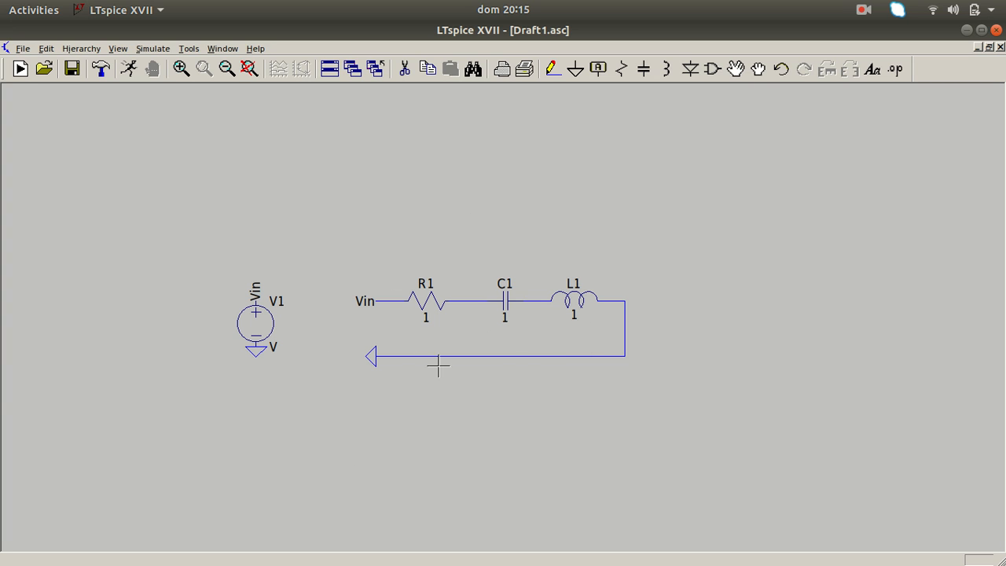
In the advanced settings of voltage source V1, set the small-signal AC amplitude to 1 and the AC phase to 0.
{"action": "right_click", "coordinate": [275, 322]}
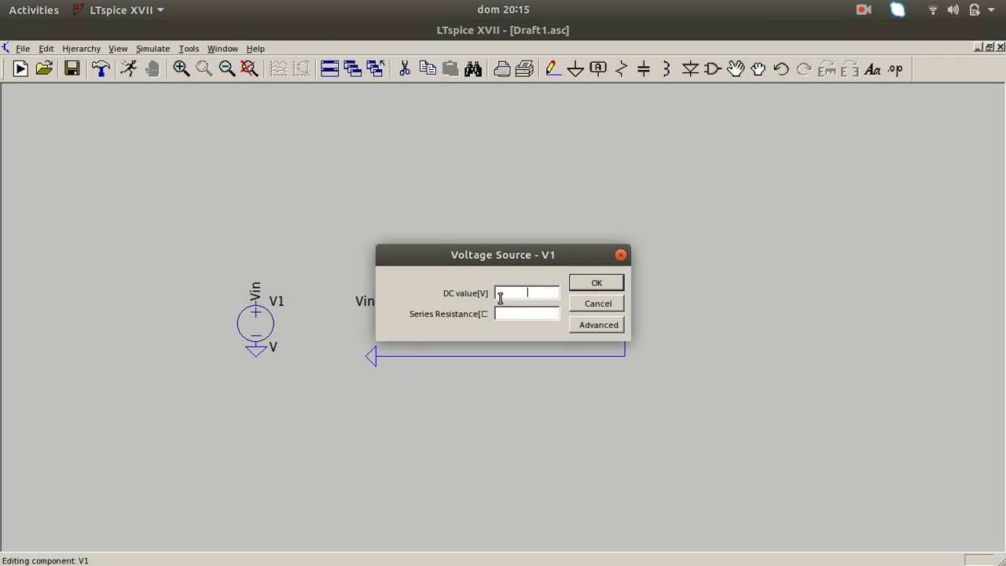
{"action": "type", "text": "0"}
{"action": "type", "text": "0"}
{"action": "left_click", "coordinate": [597, 325]}
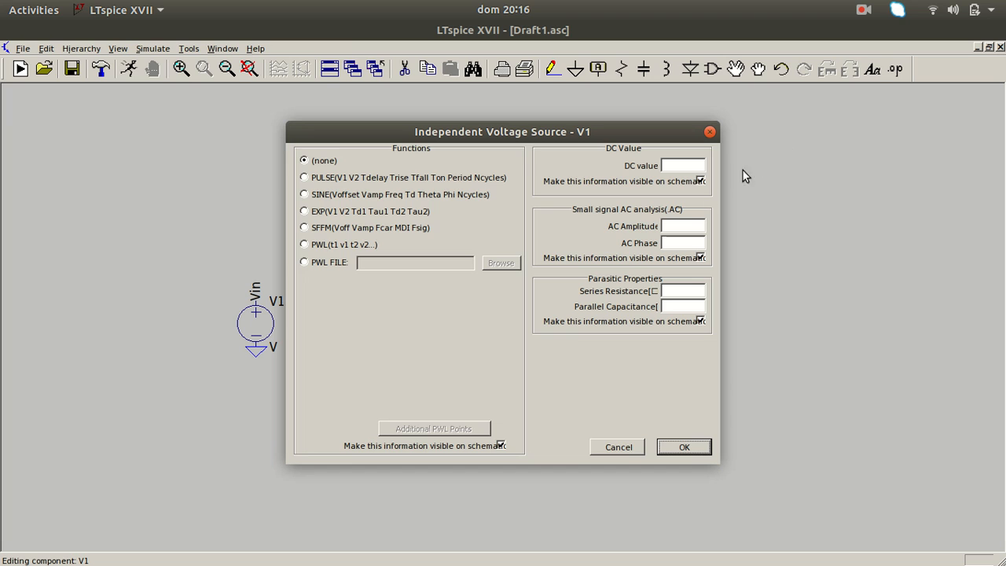
{"action": "left_click", "coordinate": [683, 226]}
{"action": "type", "text": "1"}
{"action": "left_click", "coordinate": [682, 242]}
{"action": "type", "text": "0"}
Give voltage source V1 a SINE function with DC offset 0 V, amplitude 1 V and frequency 1 Hz.
{"action": "left_click", "coordinate": [425, 197]}
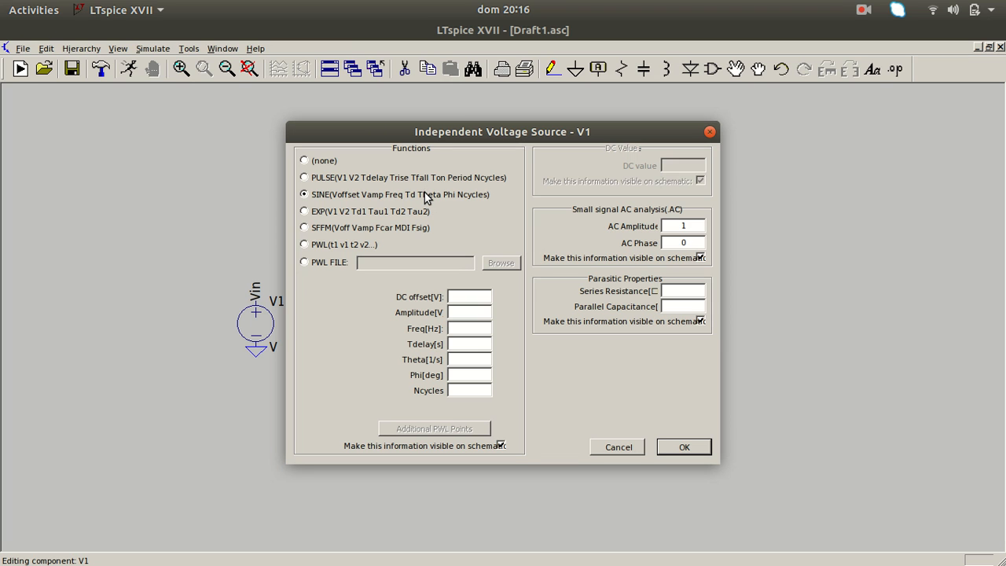
{"action": "left_click", "coordinate": [467, 298]}
{"action": "type", "text": "0"}
{"action": "left_click", "coordinate": [486, 310]}
{"action": "type", "text": "1"}
{"action": "left_click", "coordinate": [484, 327]}
{"action": "type", "text": "1"}
Set the sine's Tdelay, Theta and Phi to 0 and Ncycles to 100, and apply the source settings.
{"action": "left_click", "coordinate": [475, 344]}
{"action": "type", "text": "0"}
{"action": "left_click", "coordinate": [473, 359]}
{"action": "type", "text": "0"}
{"action": "left_click", "coordinate": [472, 375]}
{"action": "type", "text": "0"}
{"action": "left_click", "coordinate": [469, 390]}
{"action": "type", "text": "100"}
{"action": "left_click", "coordinate": [671, 447]}
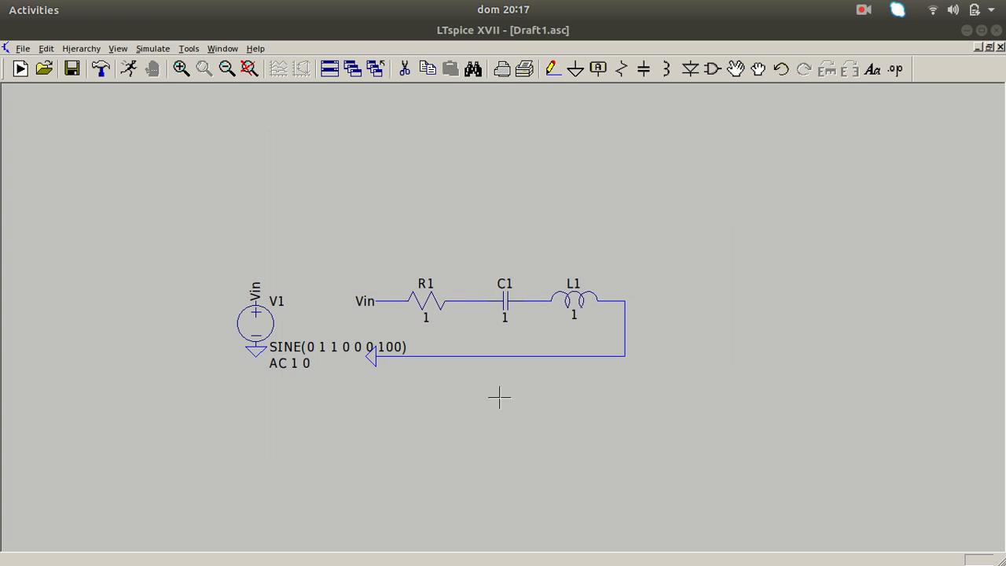
Move V1's AC and SINE value texts below its ground symbol, clear of the return wire, with SINE above AC.
{"action": "left_click", "coordinate": [735, 68]}
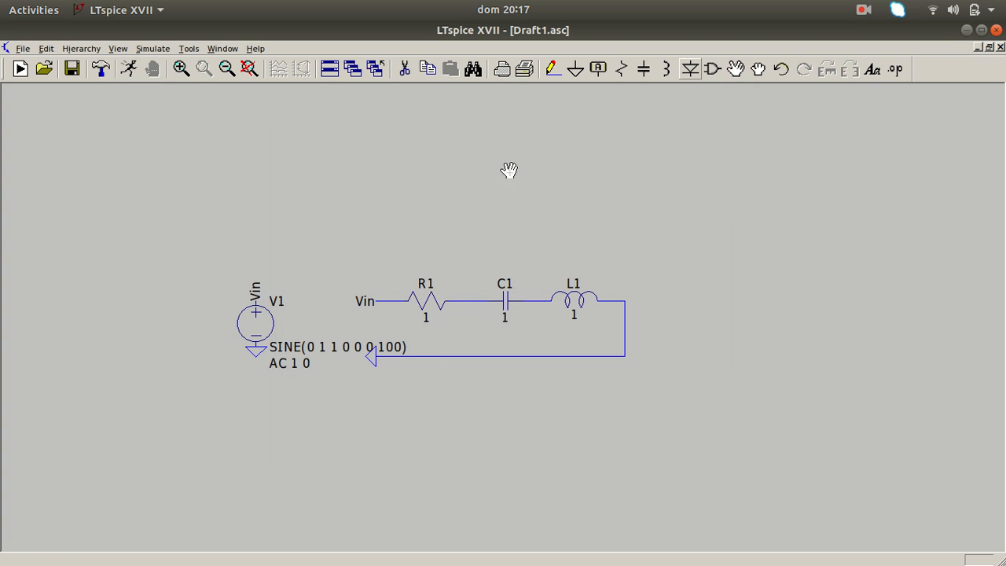
{"action": "left_click", "coordinate": [292, 364]}
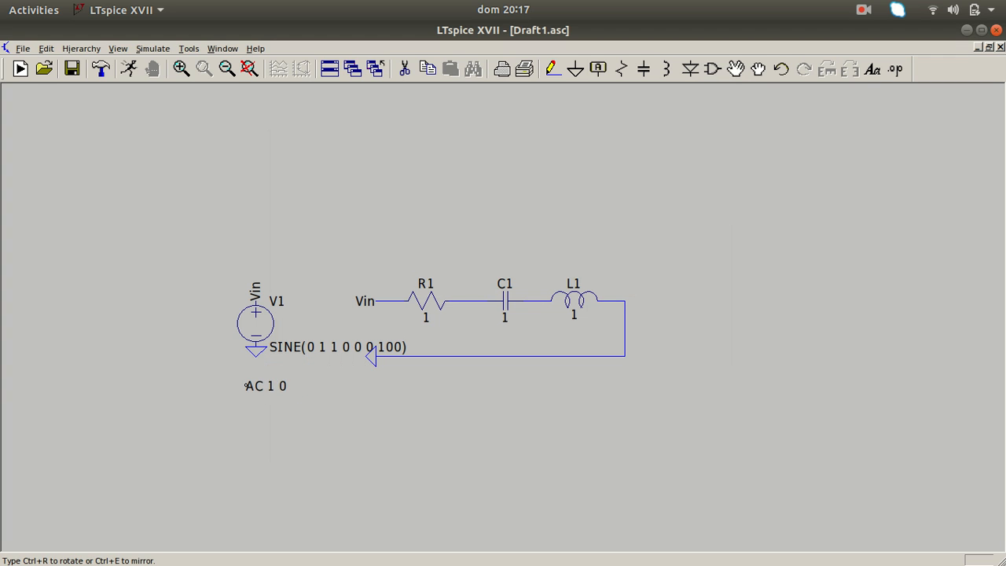
{"action": "left_click", "coordinate": [246, 385]}
{"action": "left_click", "coordinate": [317, 342]}
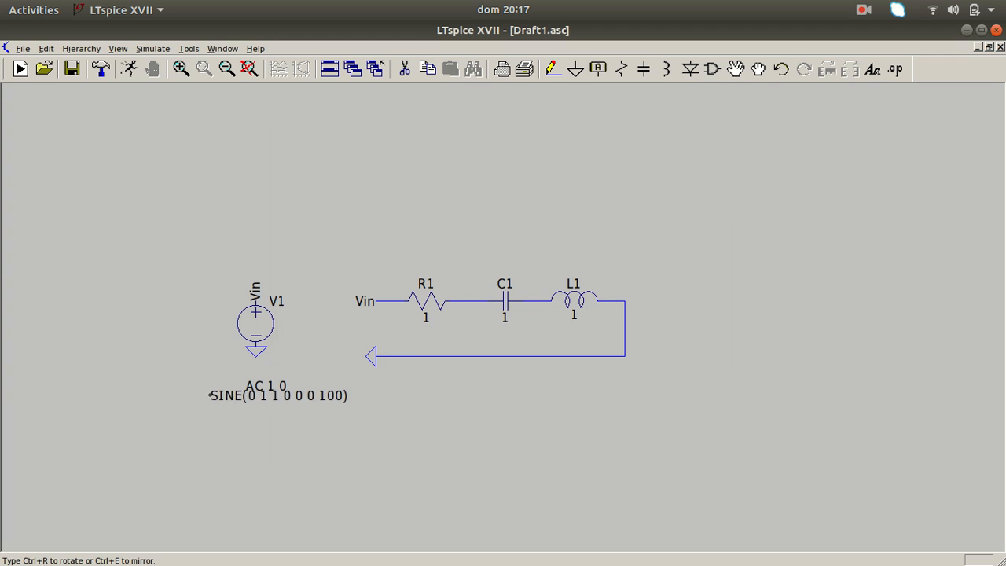
{"action": "left_click", "coordinate": [151, 367]}
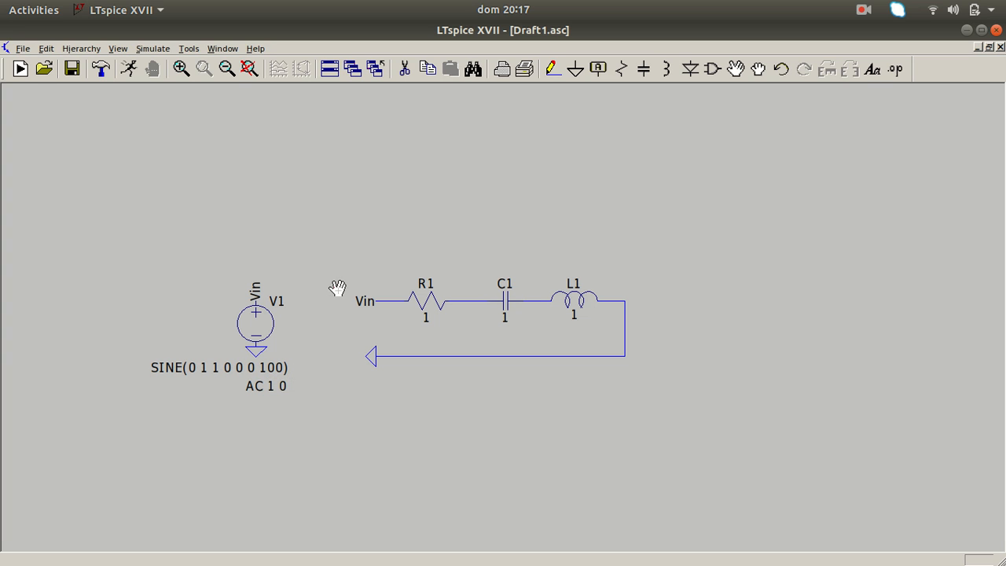
Set up an AC analysis simulation command with a decade sweep.
{"action": "left_click", "coordinate": [160, 47]}
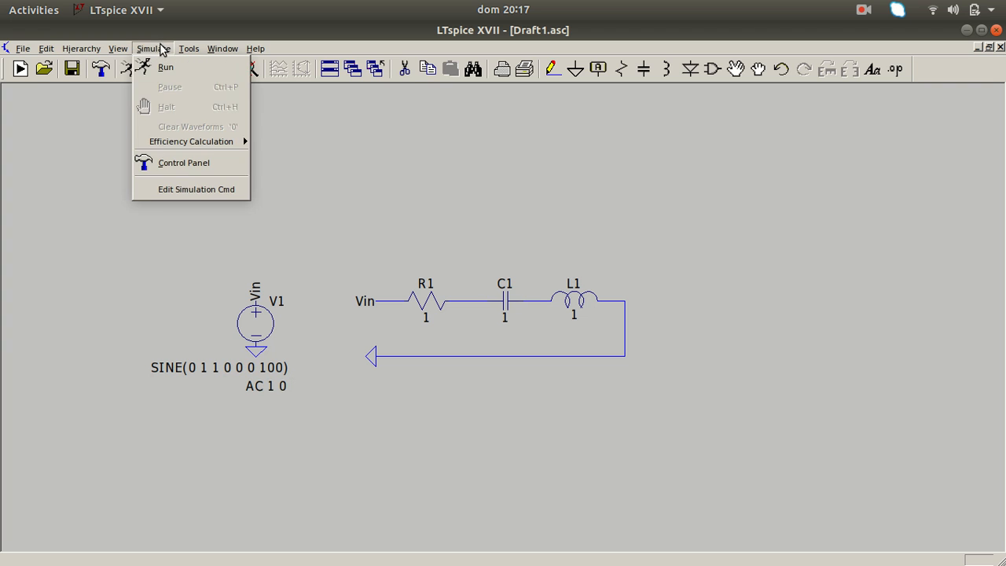
{"action": "left_click", "coordinate": [174, 192]}
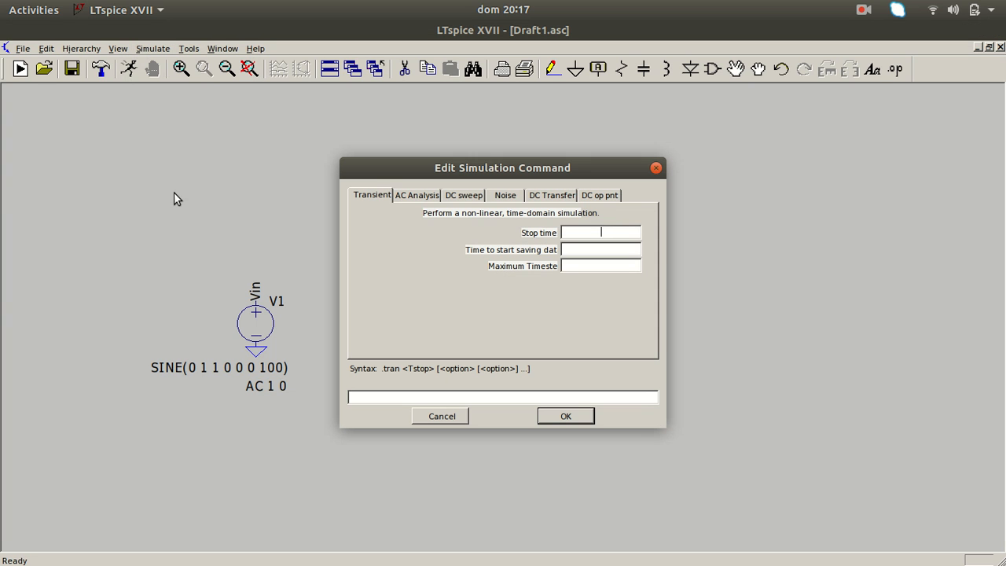
{"action": "left_click", "coordinate": [402, 197]}
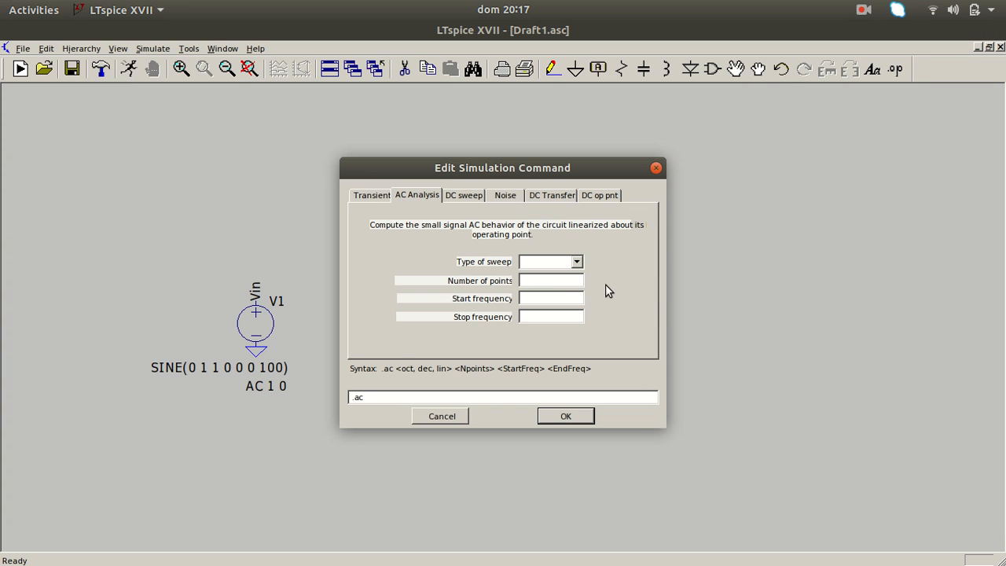
{"action": "left_click", "coordinate": [577, 262]}
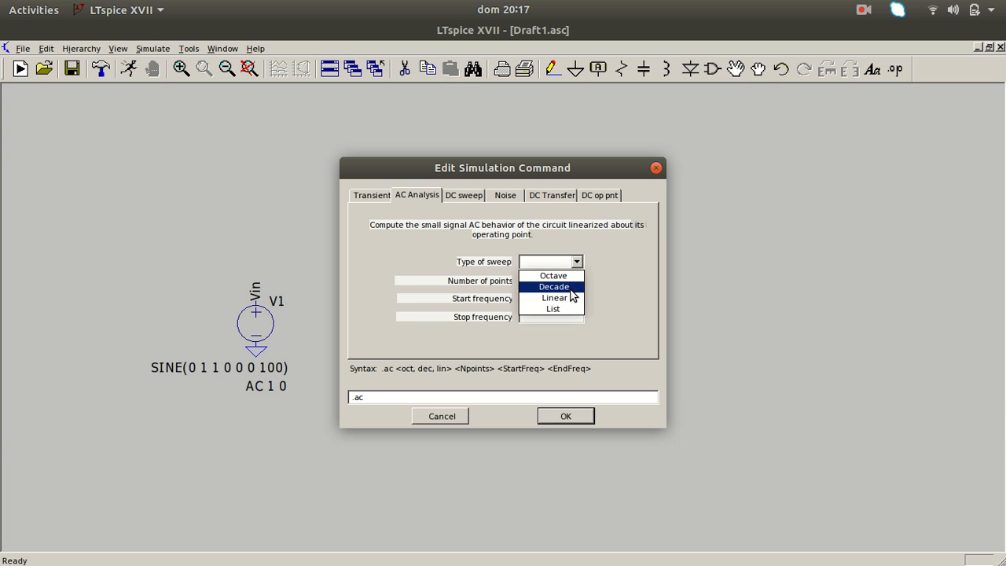
{"action": "left_click", "coordinate": [571, 287]}
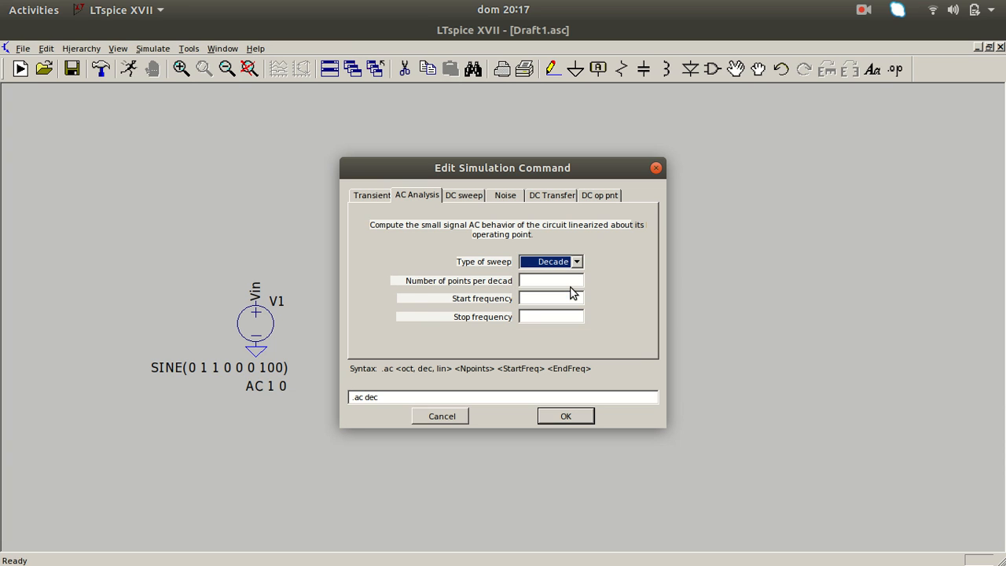
Set the sweep to 100 points per decade from 0.001 to 1000 Hz and place the directive under V1's AC text.
{"action": "left_click", "coordinate": [568, 281]}
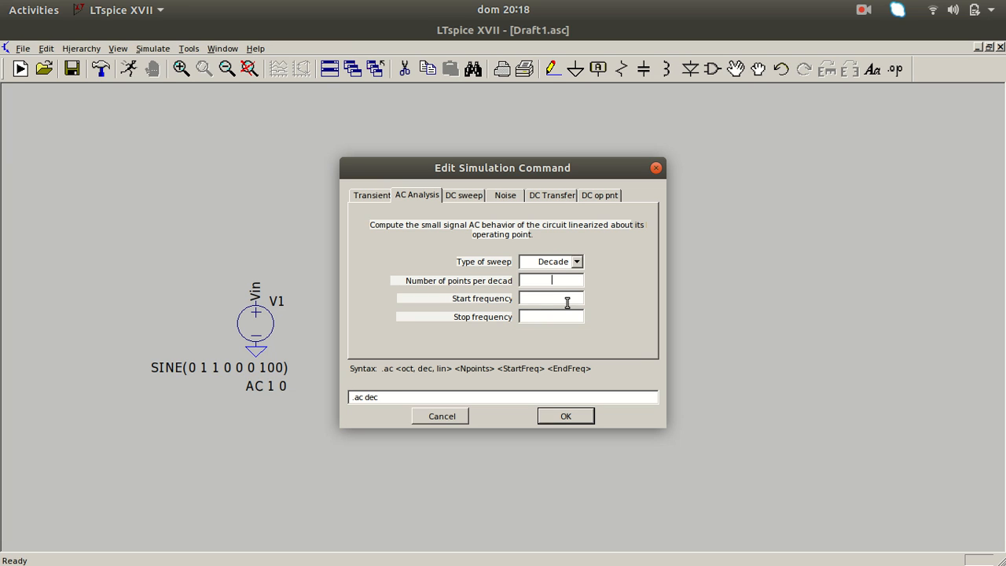
{"action": "type", "text": "100"}
{"action": "left_click", "coordinate": [567, 302]}
{"action": "type", "text": "0.001"}
{"action": "left_click", "coordinate": [550, 316]}
{"action": "type", "text": "1000"}
{"action": "left_click", "coordinate": [564, 416]}
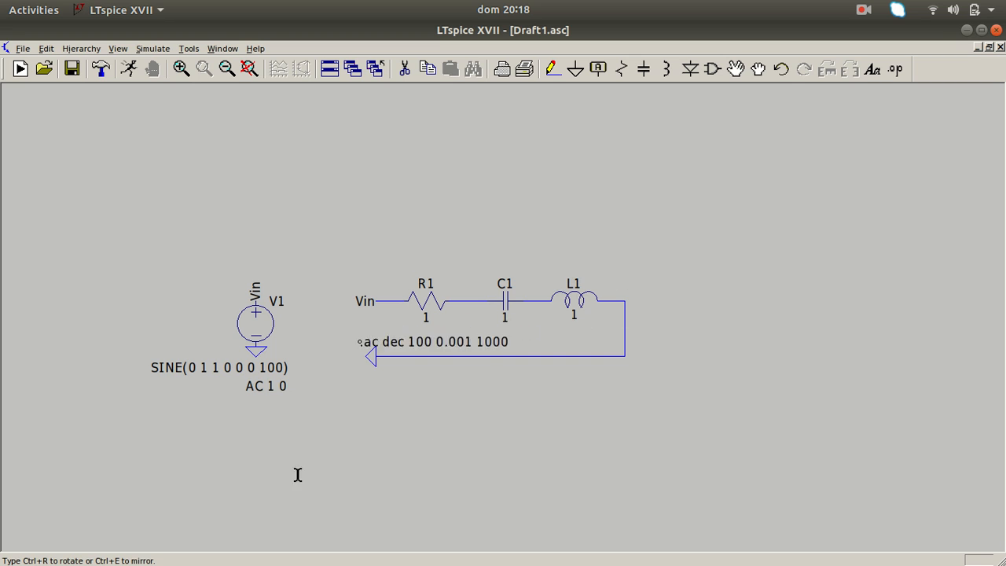
{"action": "left_click", "coordinate": [81, 387]}
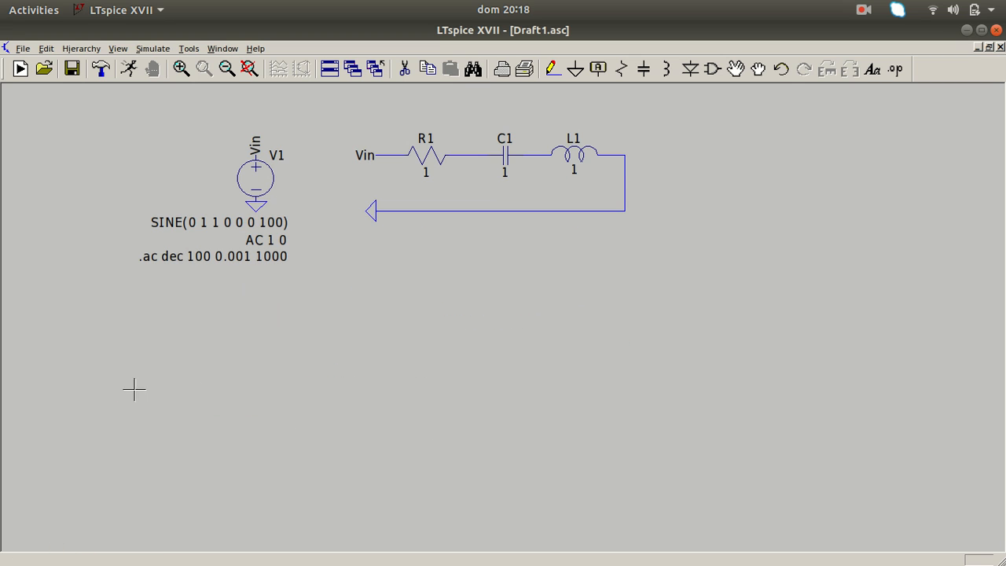
Run the AC simulation and plot the currents through R1, C1 and L1.
{"action": "left_click", "coordinate": [248, 70]}
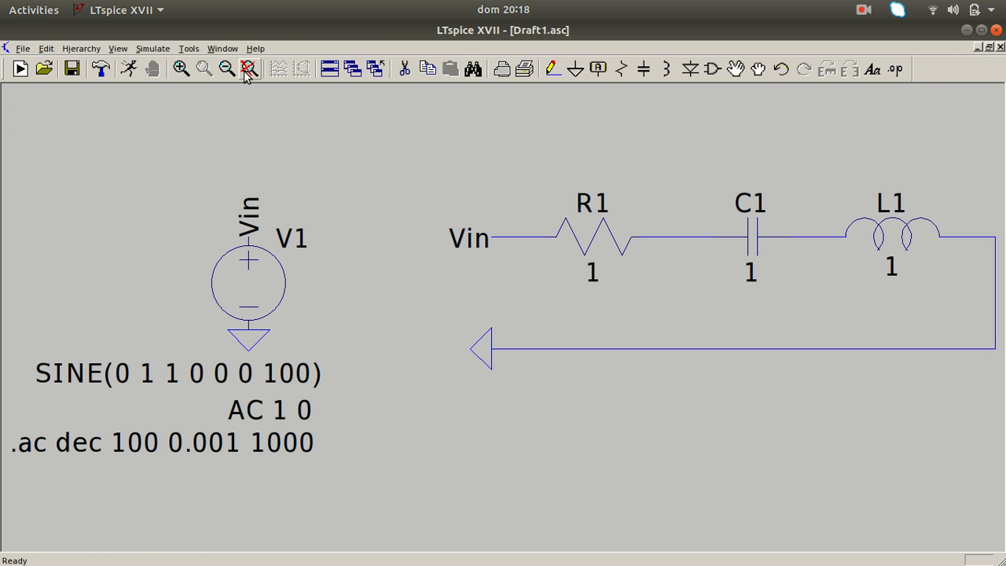
{"action": "left_click", "coordinate": [136, 78]}
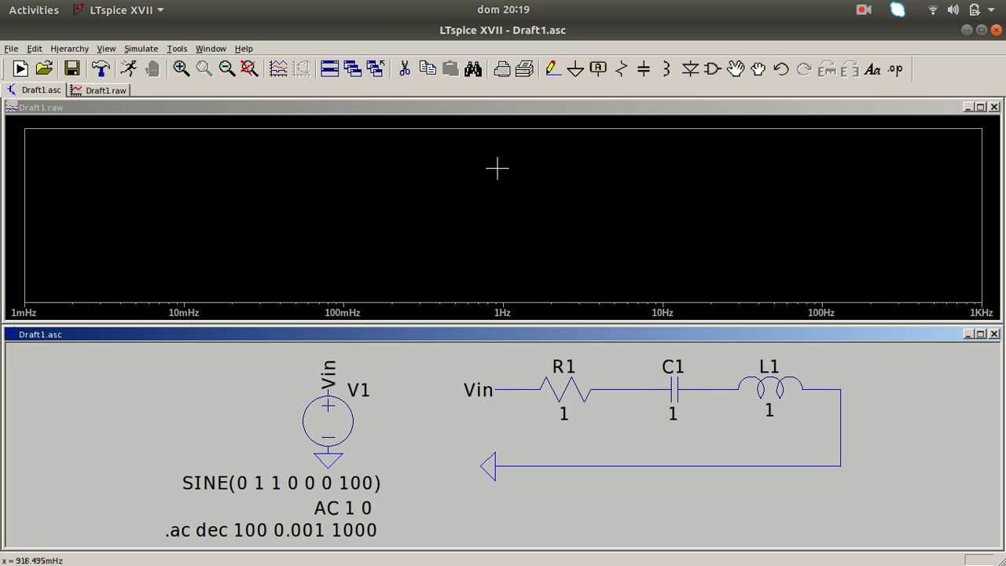
{"action": "left_click", "coordinate": [573, 385]}
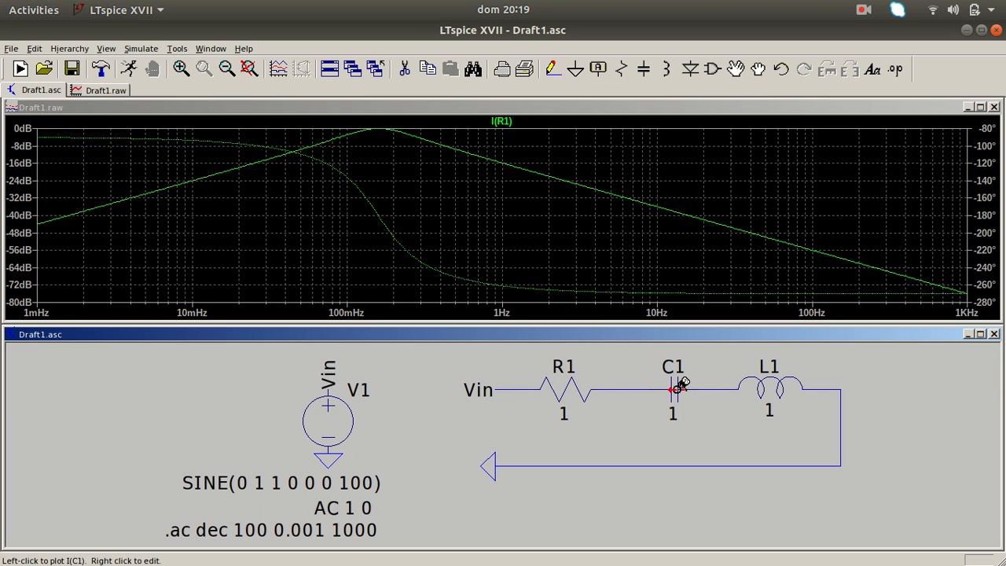
{"action": "left_click", "coordinate": [677, 383]}
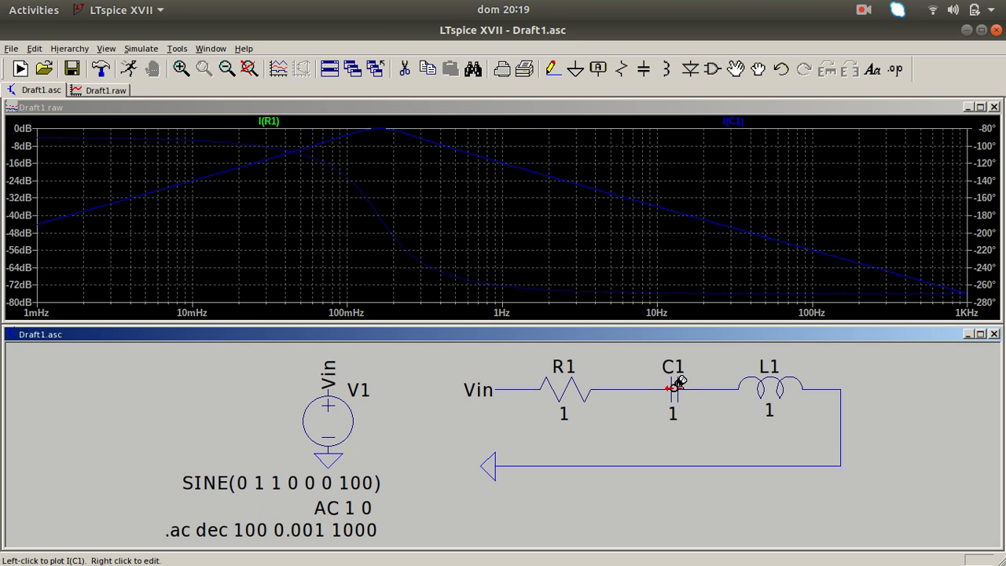
{"action": "left_click", "coordinate": [764, 387]}
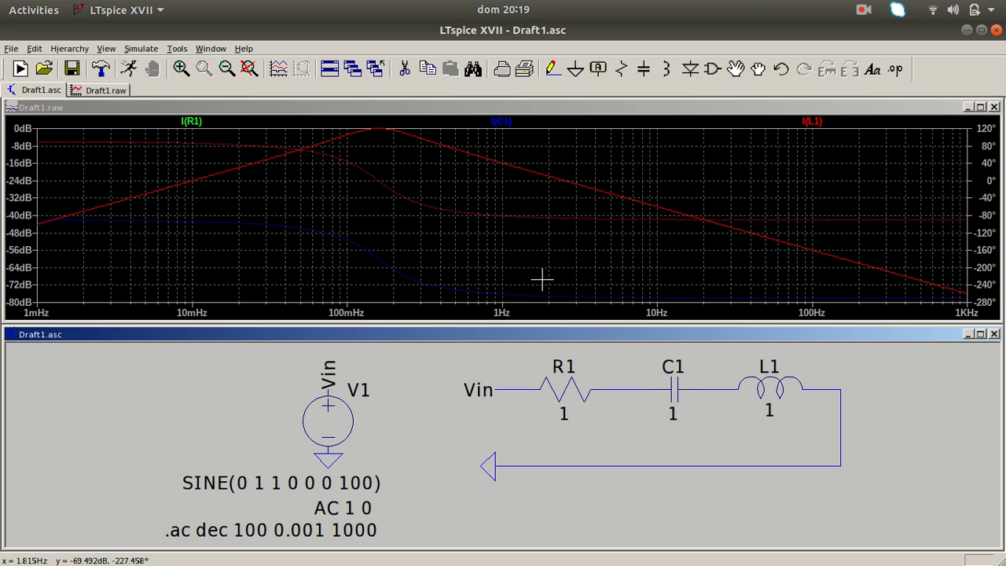
Delete the I(C1), I(L1) and I(R1) traces from the plot.
{"action": "left_click", "coordinate": [503, 110]}
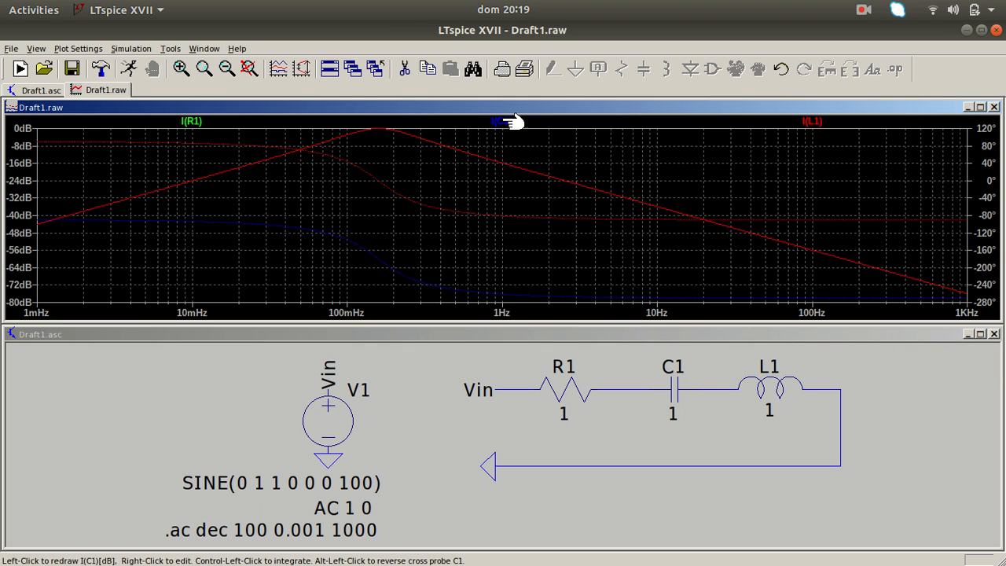
{"action": "key", "text": "Delete"}
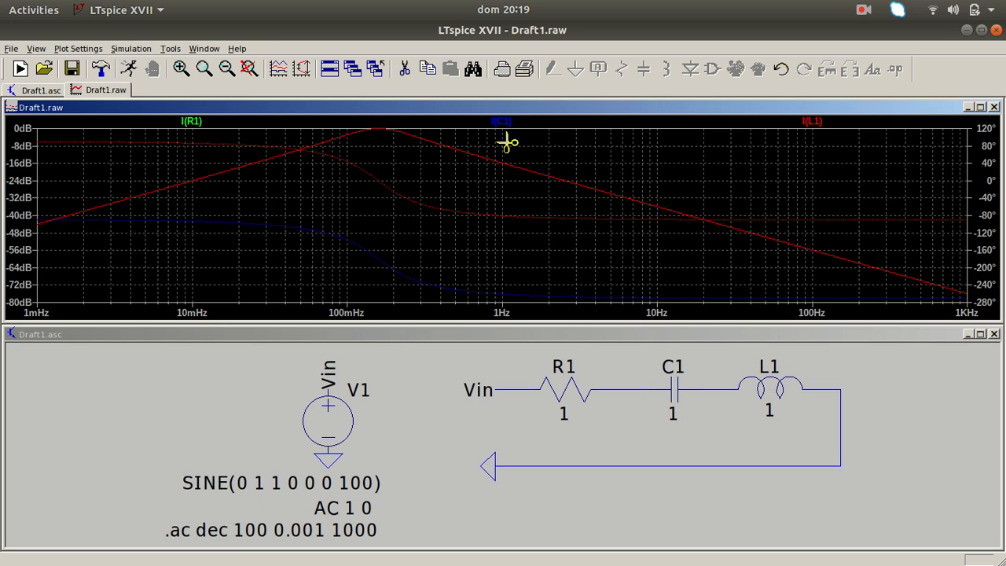
{"action": "left_click", "coordinate": [509, 121]}
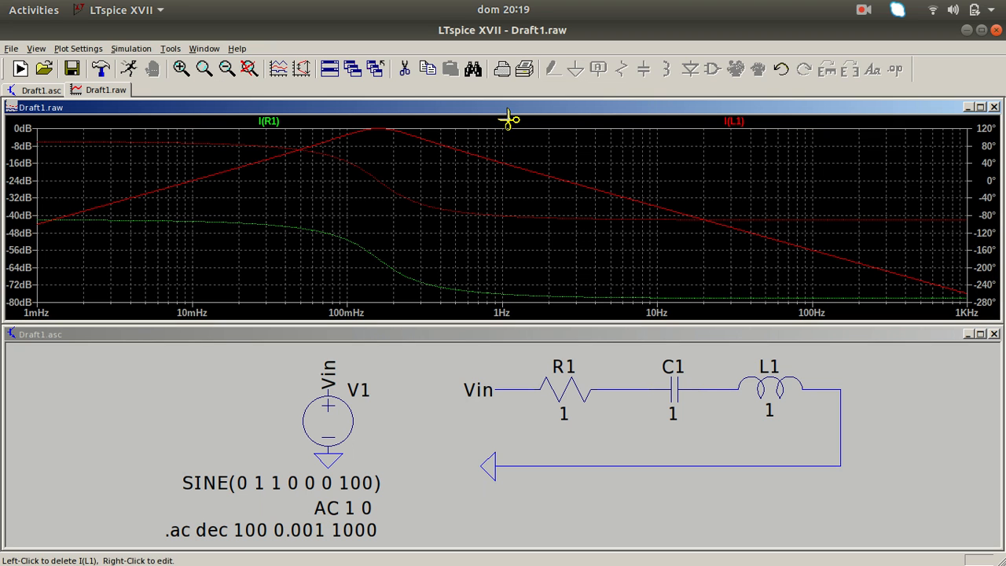
{"action": "left_click", "coordinate": [742, 127]}
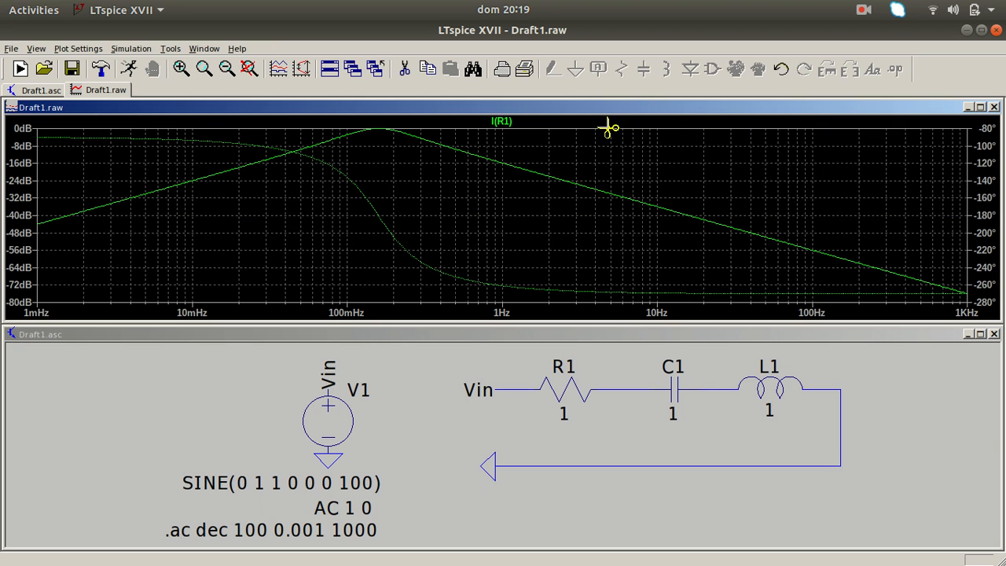
{"action": "left_click", "coordinate": [501, 123]}
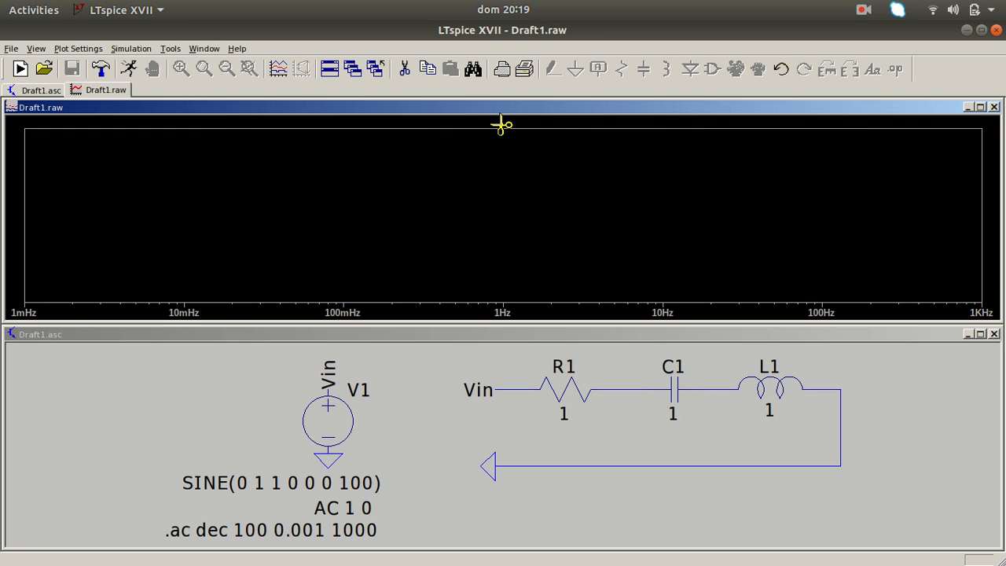
{"action": "key", "text": "Escape"}
Add a trace of the source impedance expression V(vin)/I(V1) to the plot and show it at full extents.
{"action": "right_click", "coordinate": [499, 121]}
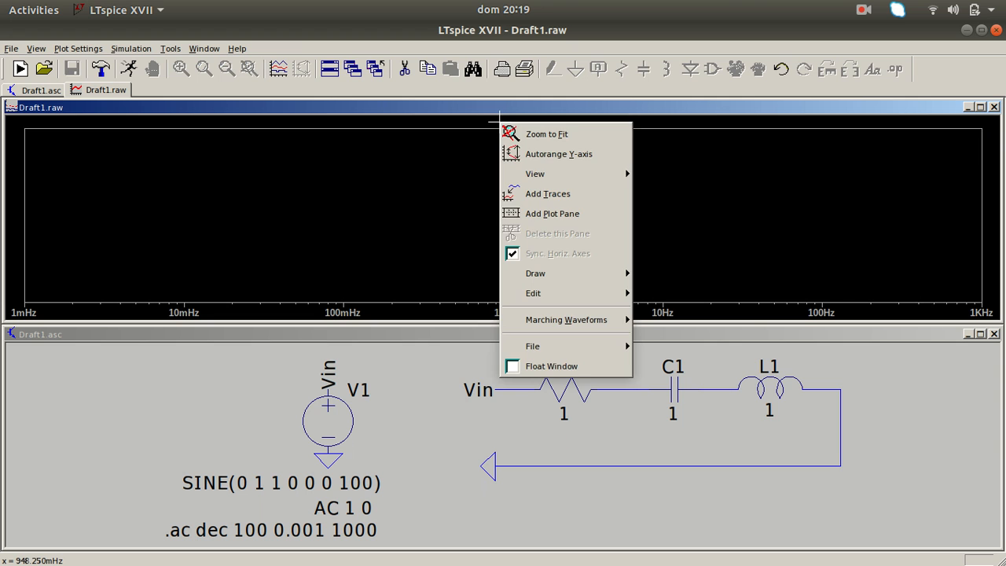
{"action": "left_click", "coordinate": [520, 195]}
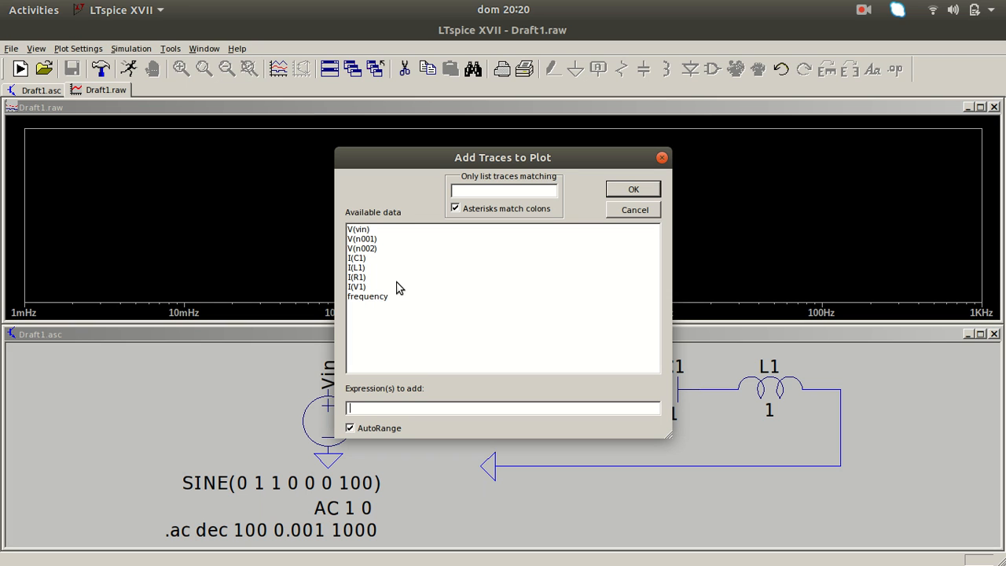
{"action": "left_click", "coordinate": [355, 229]}
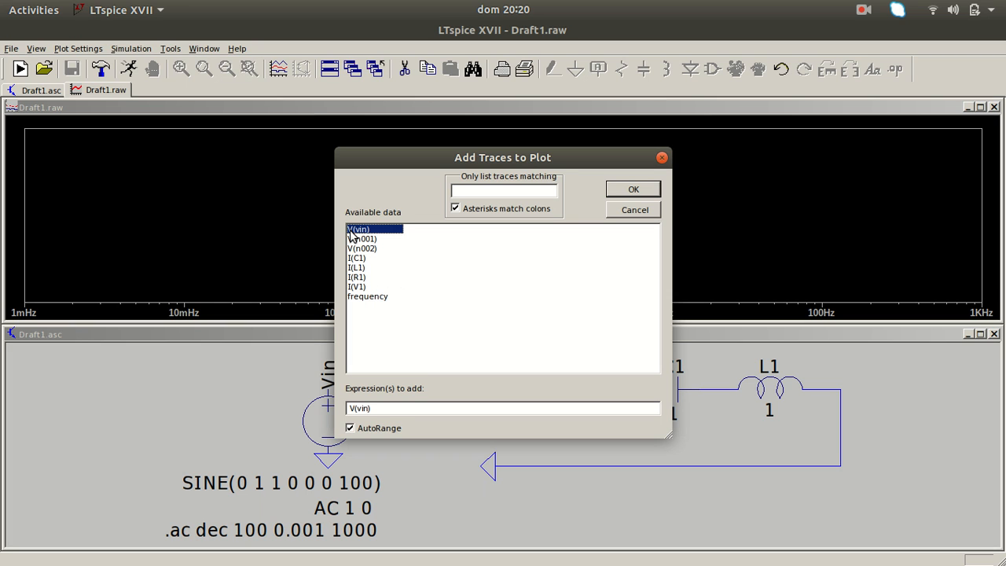
{"action": "left_click", "coordinate": [404, 408]}
{"action": "left_click", "coordinate": [359, 288]}
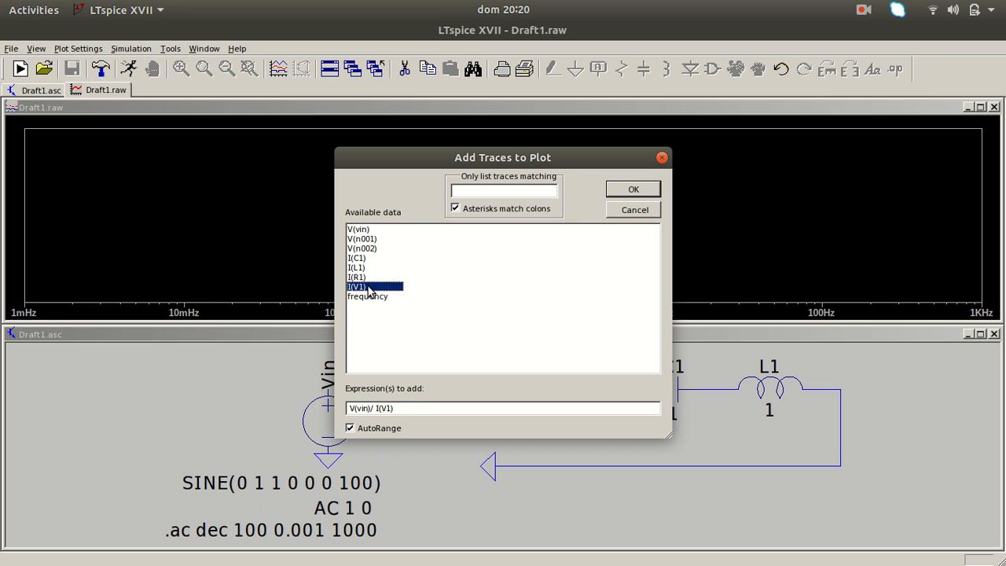
{"action": "left_click", "coordinate": [633, 191]}
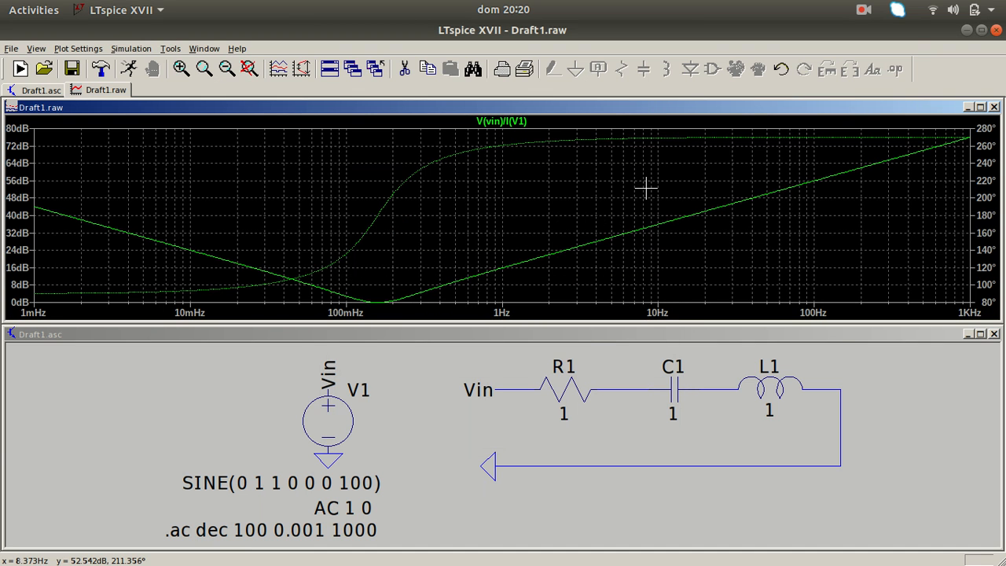
{"action": "left_click_drag", "start_coordinate": [645, 188], "coordinate": [628, 123]}
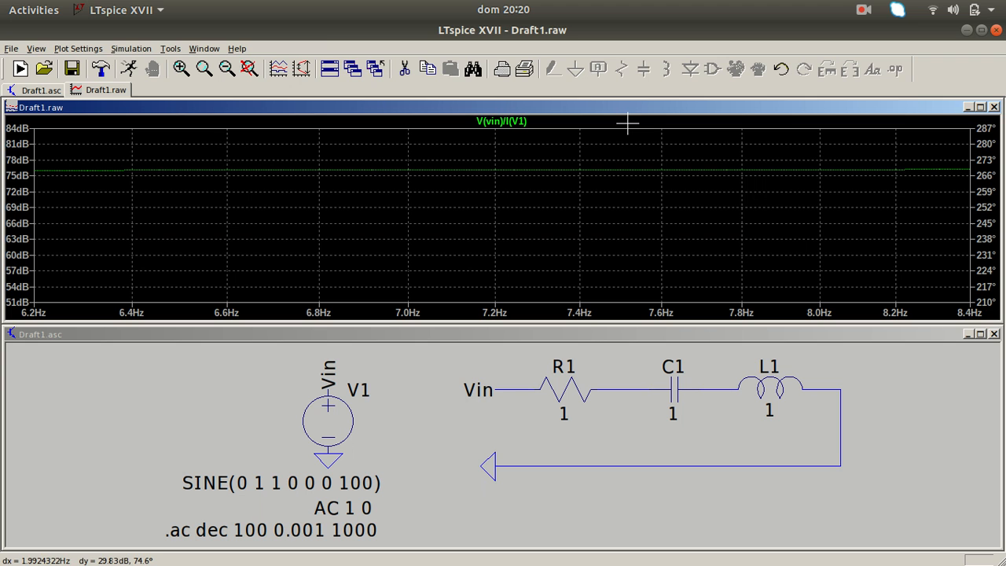
{"action": "left_click", "coordinate": [248, 68]}
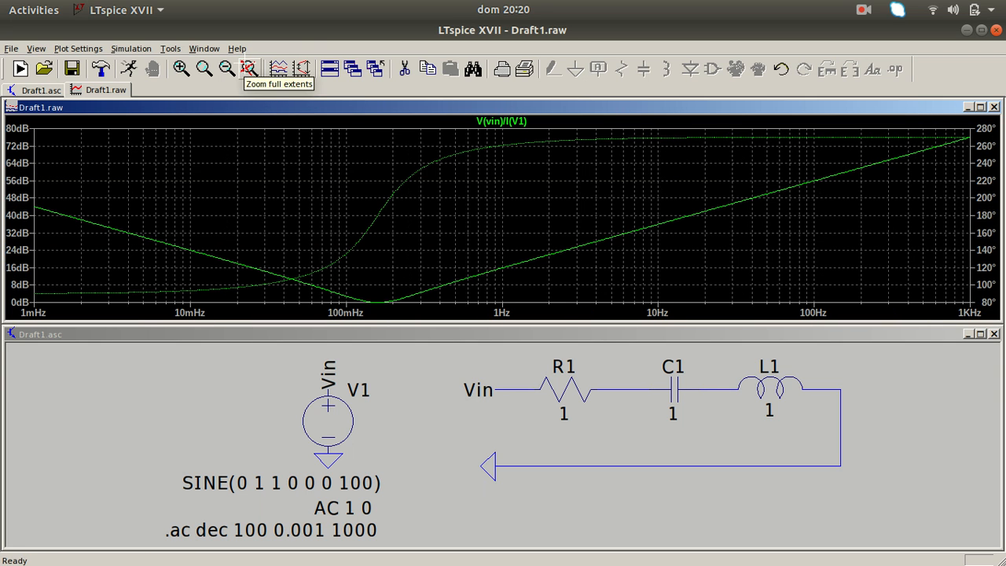
Maximize the plot window and attach a cursor to the V(vin)/I(V1) trace, placing it at about 18 Hz with its readout clear of it.
{"action": "double_click", "coordinate": [432, 108]}
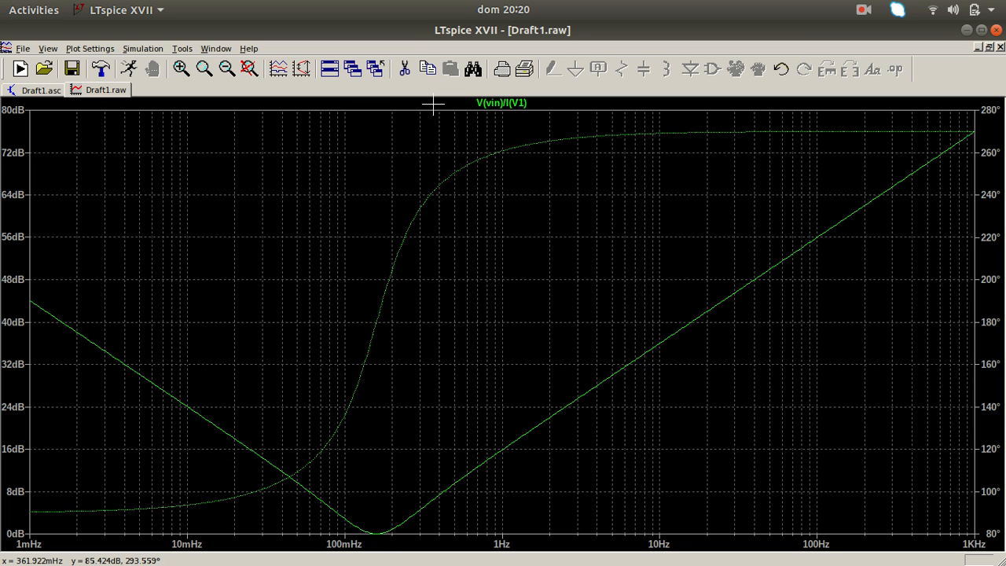
{"action": "left_click", "coordinate": [518, 102]}
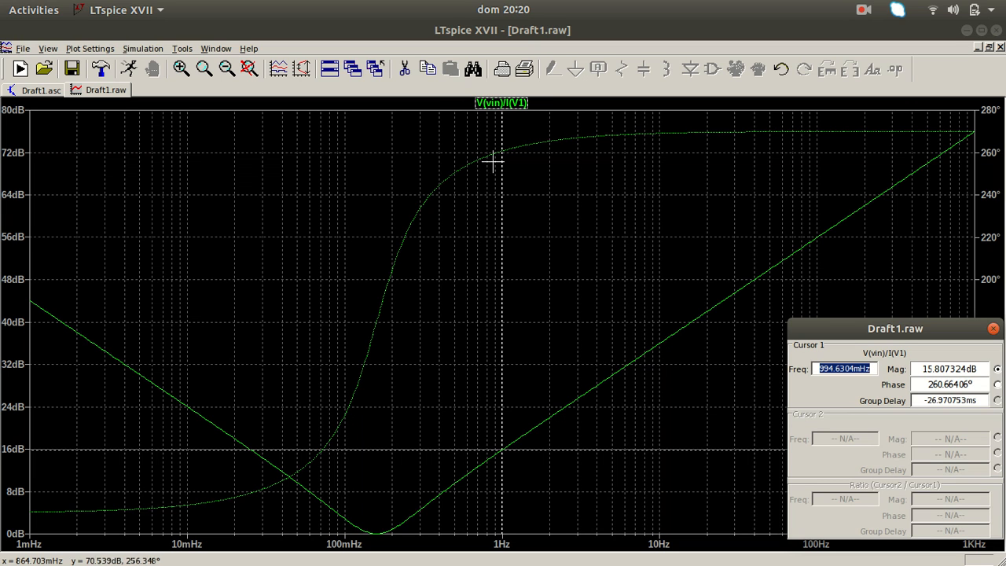
{"action": "left_click_drag", "start_coordinate": [503, 177], "coordinate": [699, 196]}
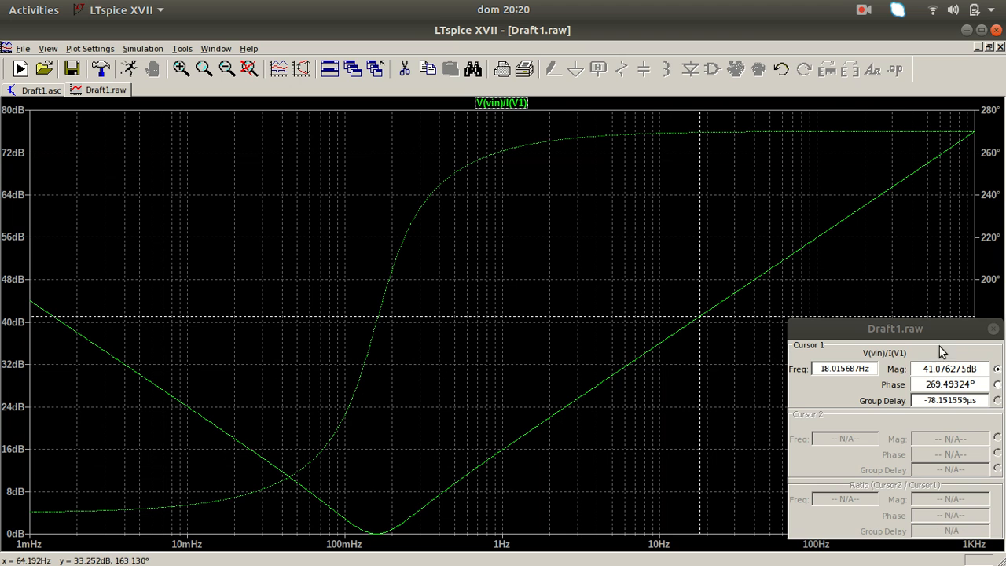
{"action": "left_click_drag", "start_coordinate": [951, 336], "coordinate": [354, 179]}
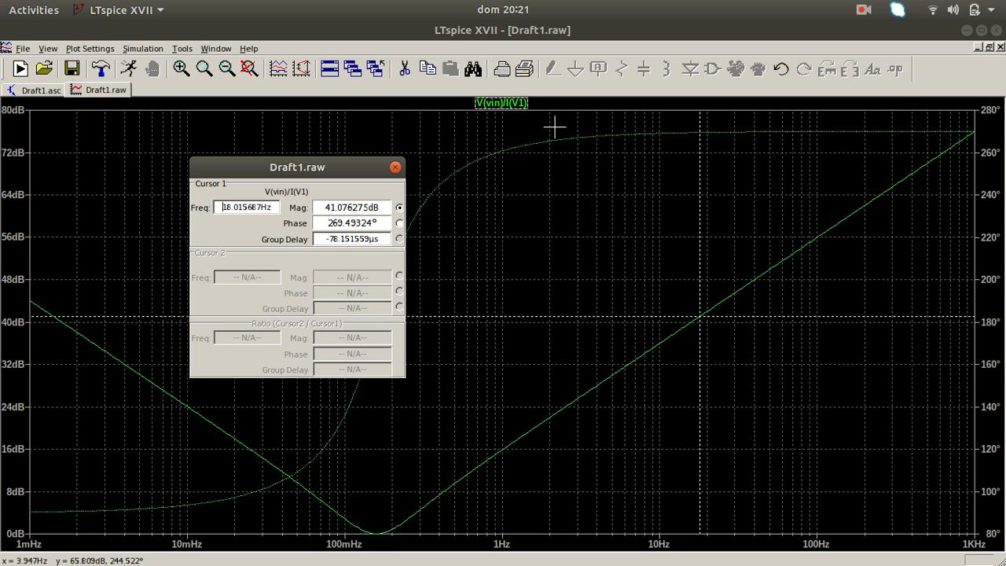
Change the colour of the V(vin)/I(V1) trace to red.
{"action": "right_click", "coordinate": [507, 107]}
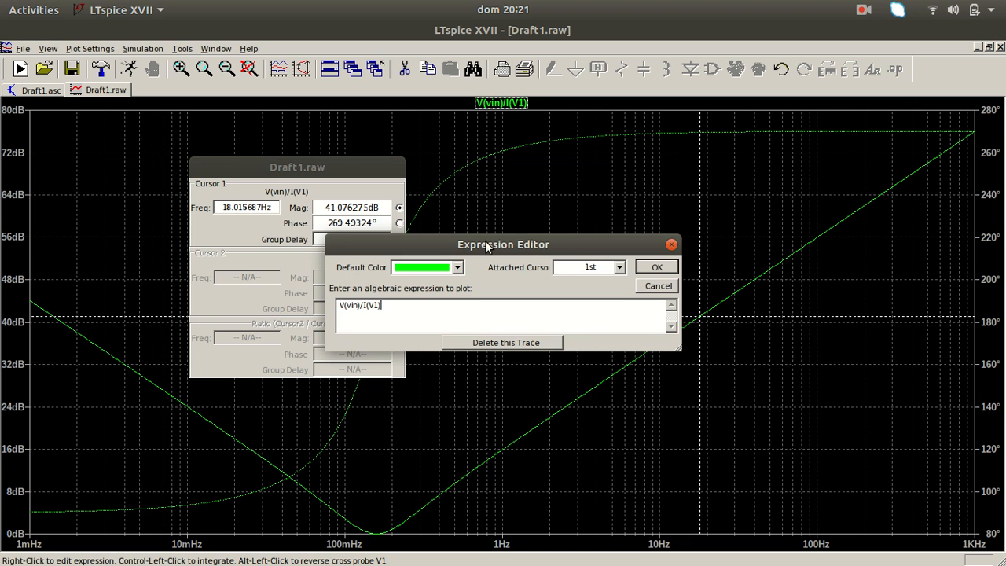
{"action": "left_click", "coordinate": [457, 268]}
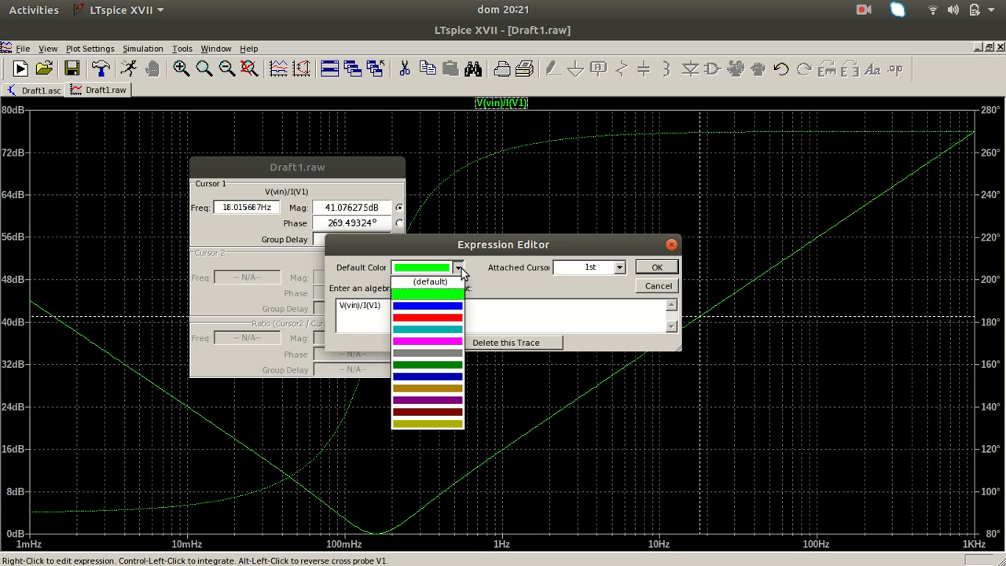
{"action": "left_click", "coordinate": [447, 312]}
{"action": "left_click", "coordinate": [654, 268]}
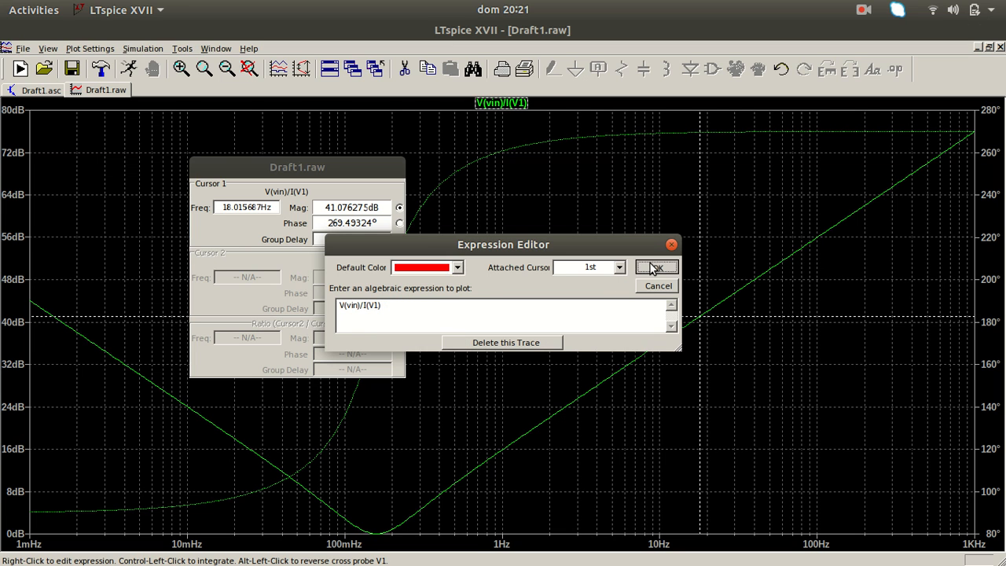
Attach both the 1st and 2nd cursors to the V(vin)/I(V1) trace.
{"action": "right_click", "coordinate": [495, 102]}
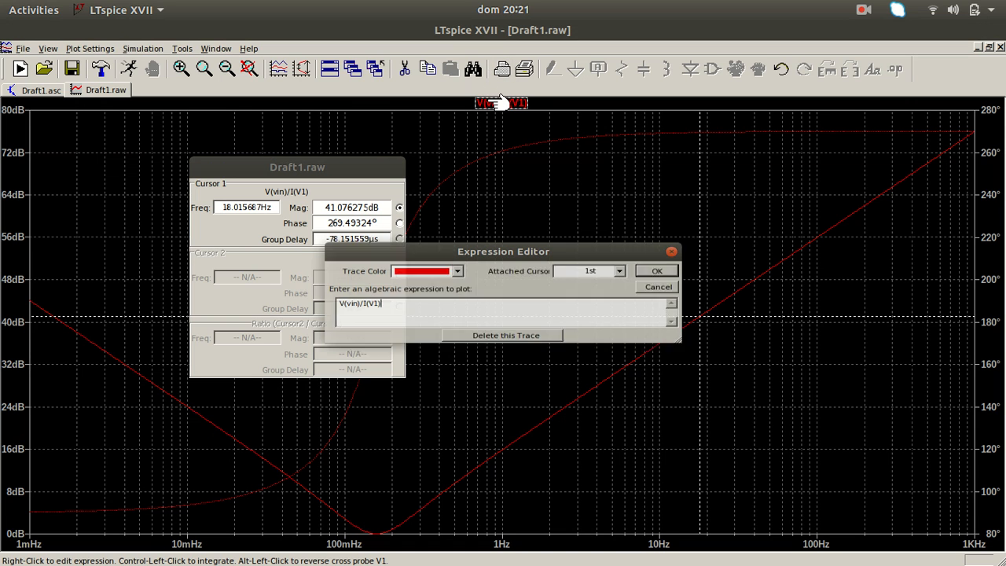
{"action": "left_click", "coordinate": [620, 268]}
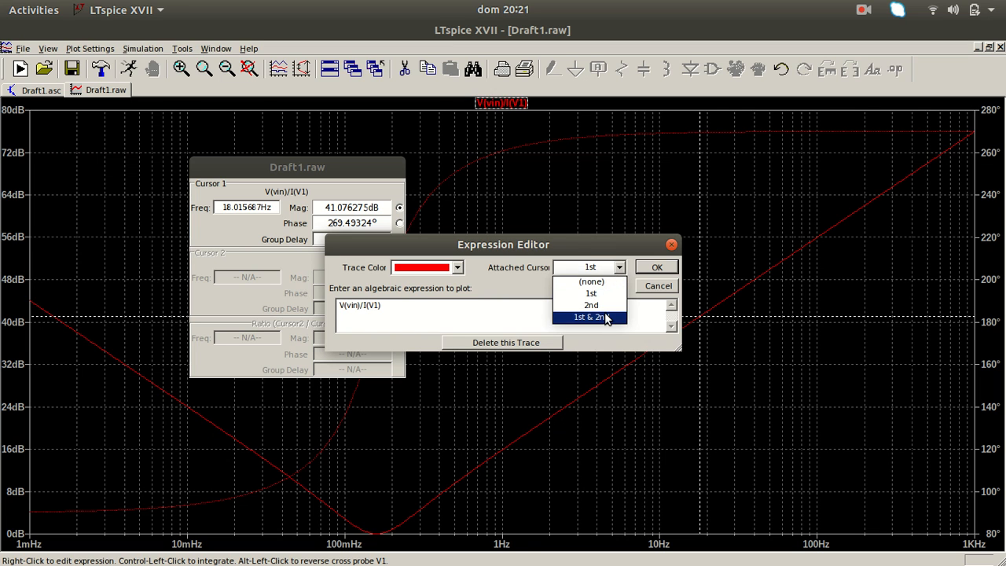
{"action": "left_click", "coordinate": [605, 317]}
{"action": "left_click", "coordinate": [655, 267]}
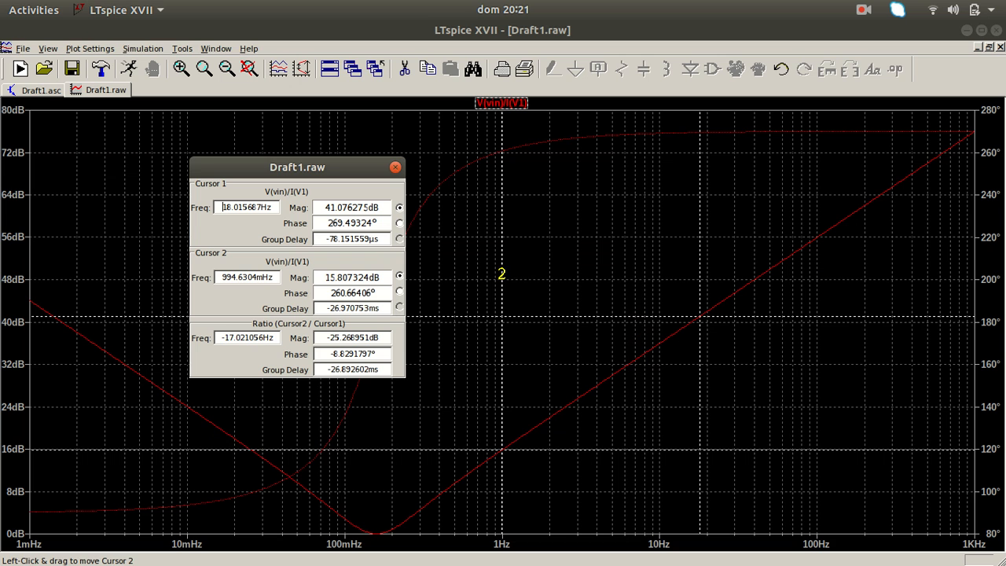
Compare two points on the V(vin)/I(V1) trace by moving cursor 2 to about 697 mHz and cursor 1 to about 25 Hz.
{"action": "left_click_drag", "start_coordinate": [501, 274], "coordinate": [474, 297]}
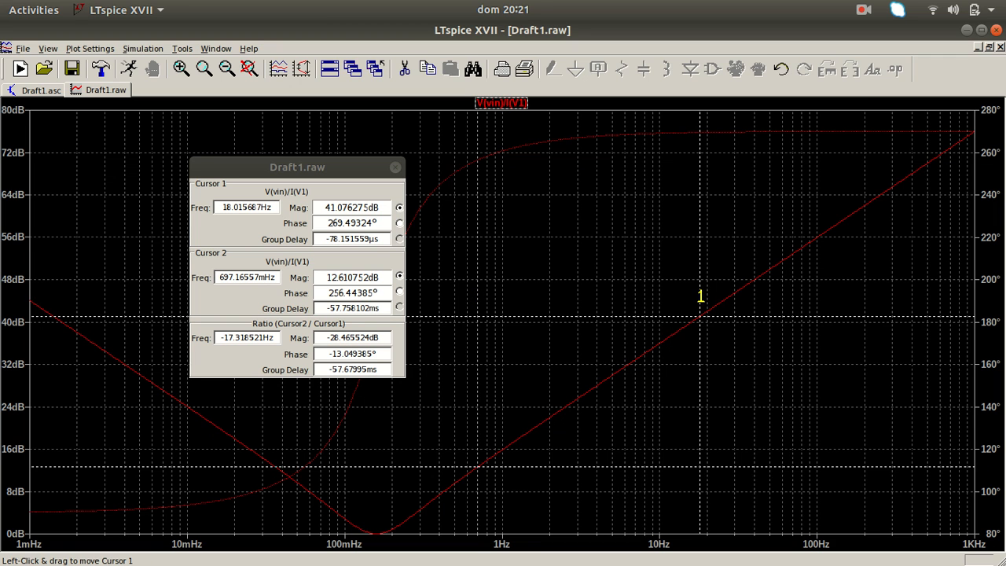
{"action": "mouse_move", "coordinate": [701, 296]}
{"action": "left_mouse_down"}
{"action": "mouse_move", "coordinate": [799, 283]}
{"action": "mouse_move", "coordinate": [786, 265]}
{"action": "mouse_move", "coordinate": [799, 256]}
{"action": "mouse_move", "coordinate": [723, 295]}
{"action": "left_mouse_up"}
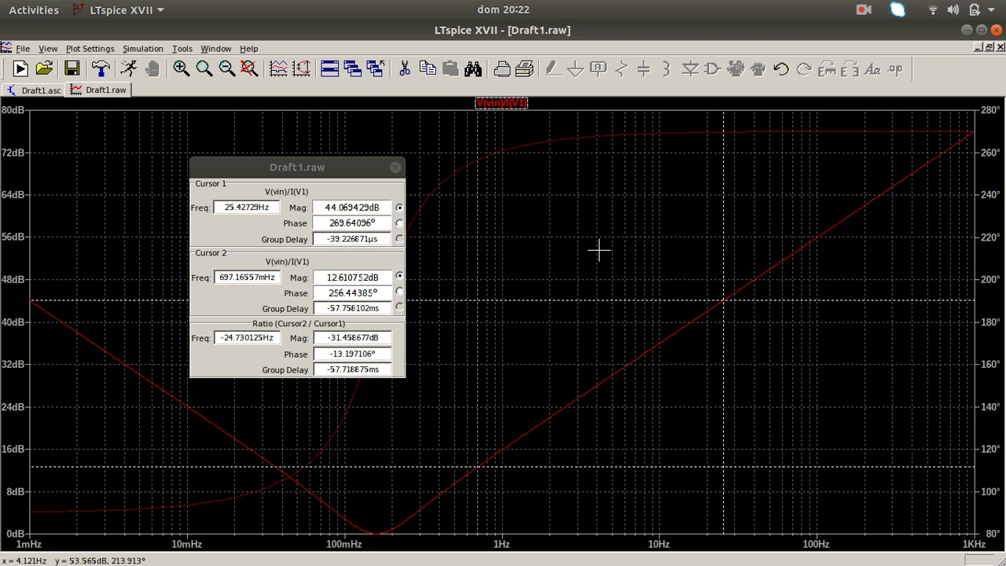
{"action": "left_click_drag", "start_coordinate": [599, 250], "coordinate": [327, 149]}
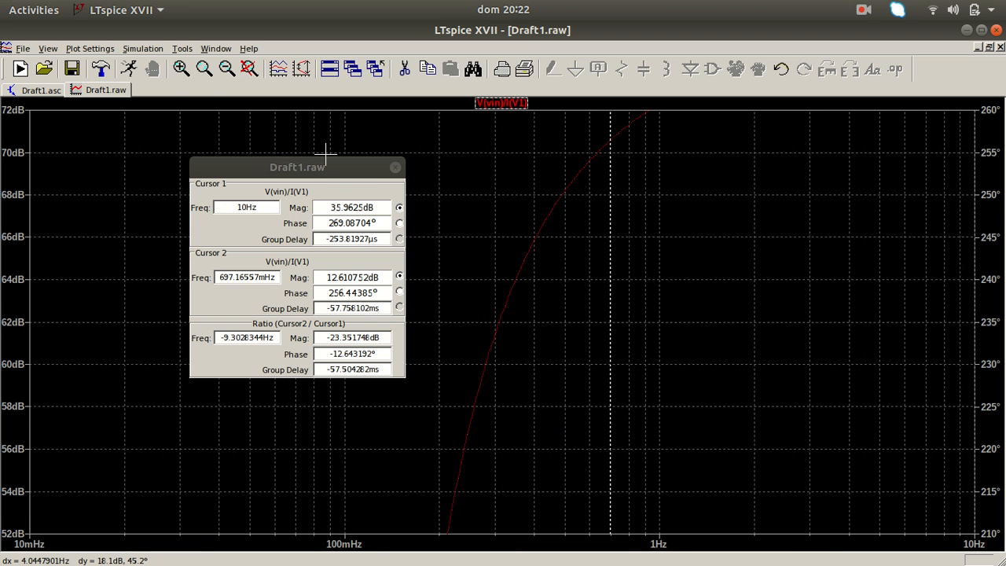
{"action": "left_click", "coordinate": [249, 68]}
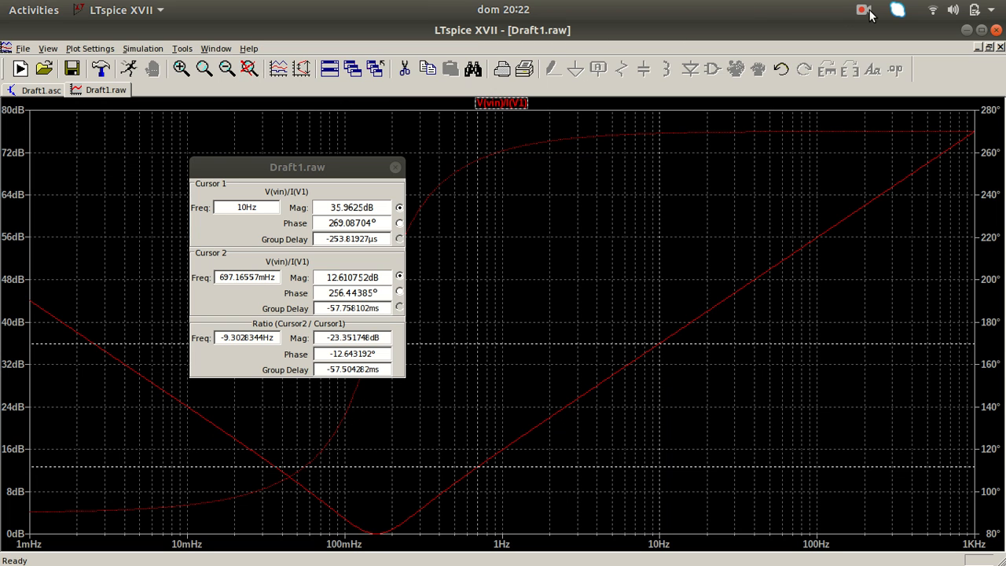